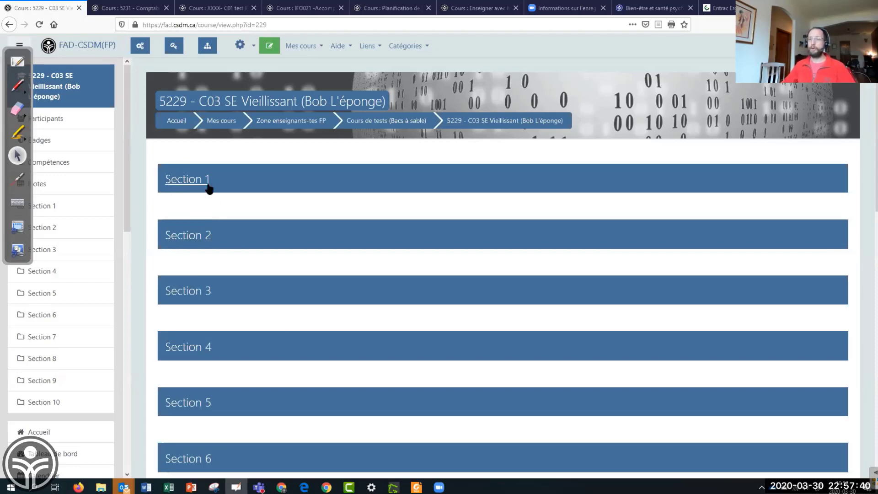
Step: Turn on course editing and rename Section 1 as "Les ressources"
click(273, 46)
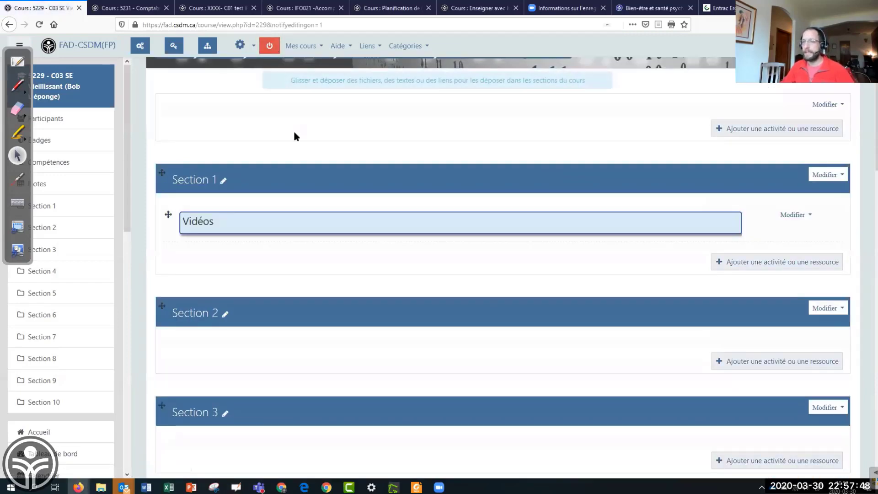
scroll(293, 129, up, 4)
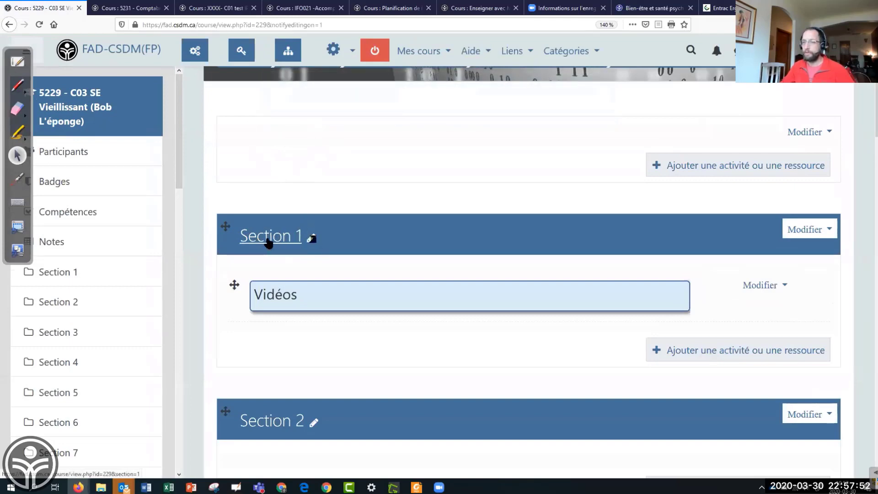
click(312, 239)
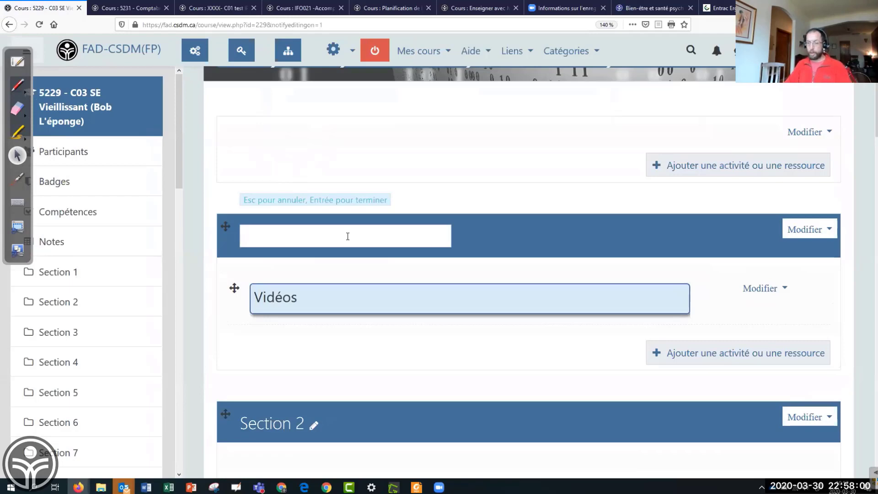
text(Les ressource)
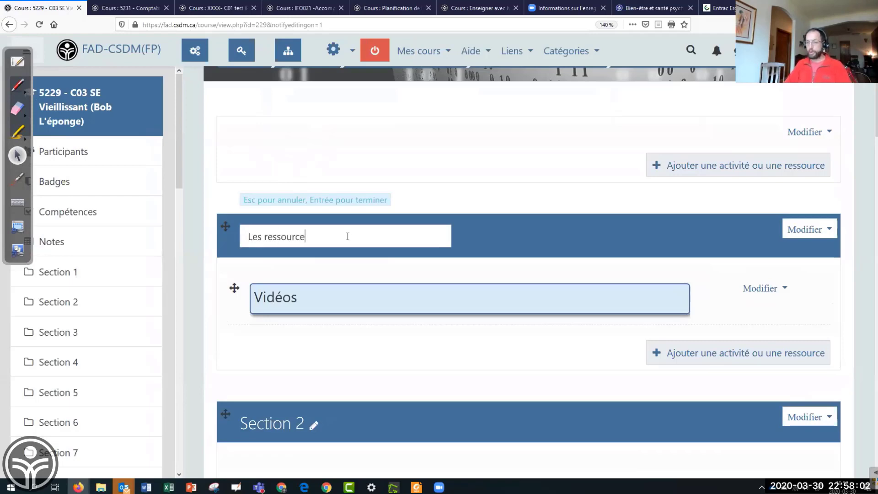
text(s)
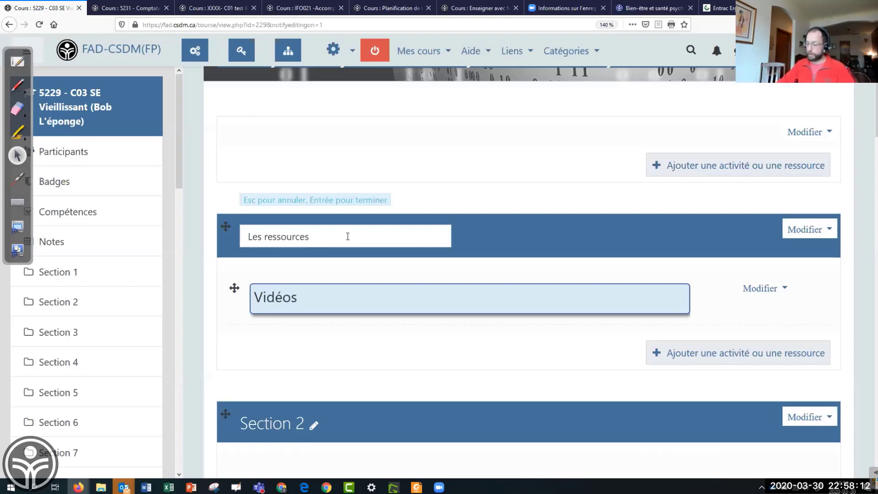
key(Return)
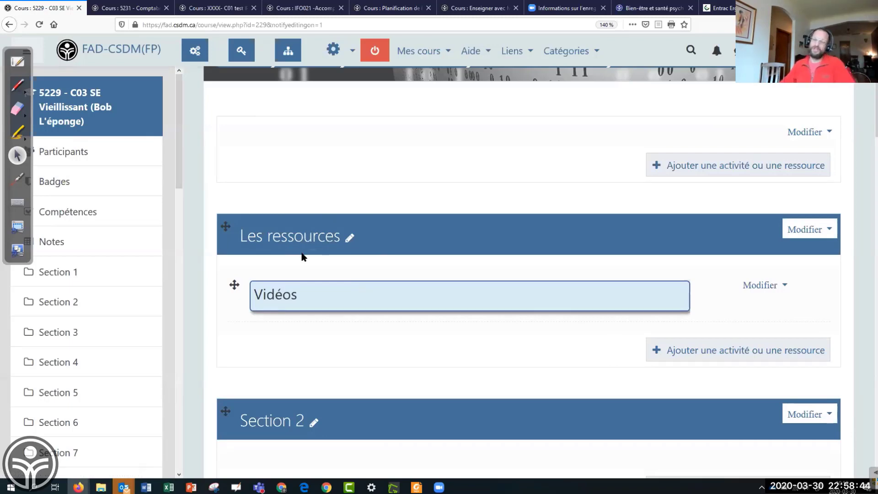
Step: Rename Section 2 of the course as "Les évaluations"
scroll(349, 294, down, 3)
click(314, 285)
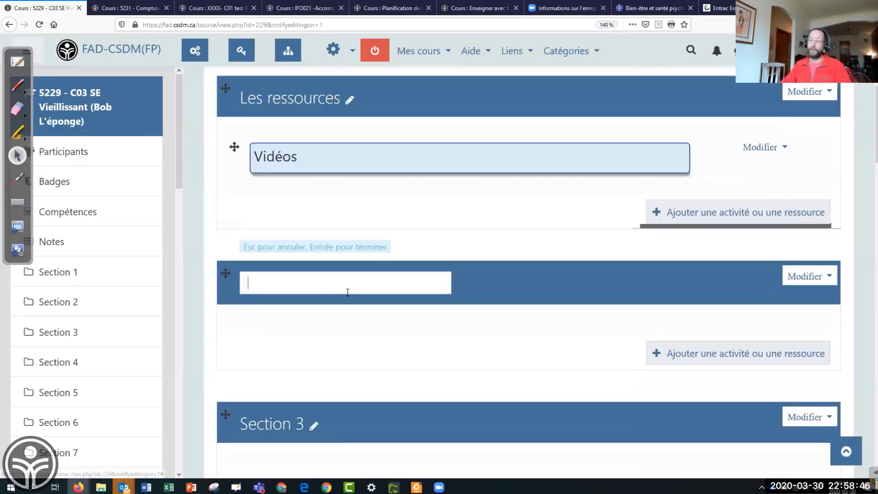
text(Les évalua)
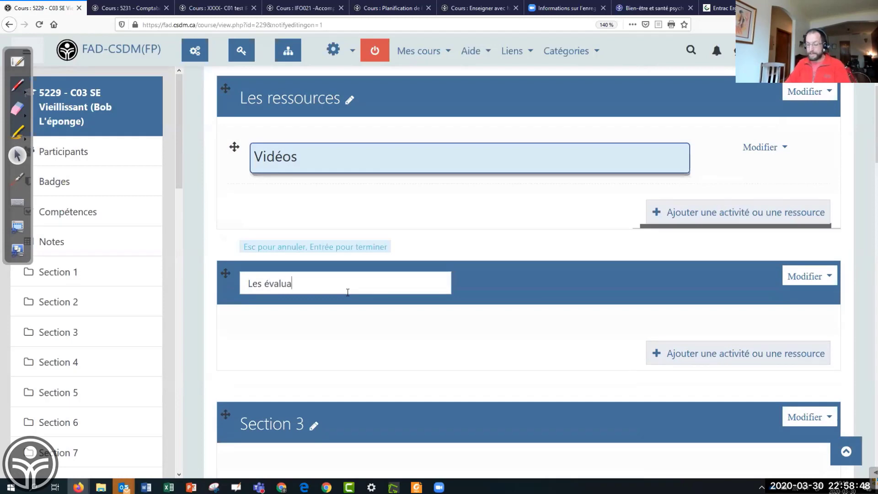
text(tions)
key(Return)
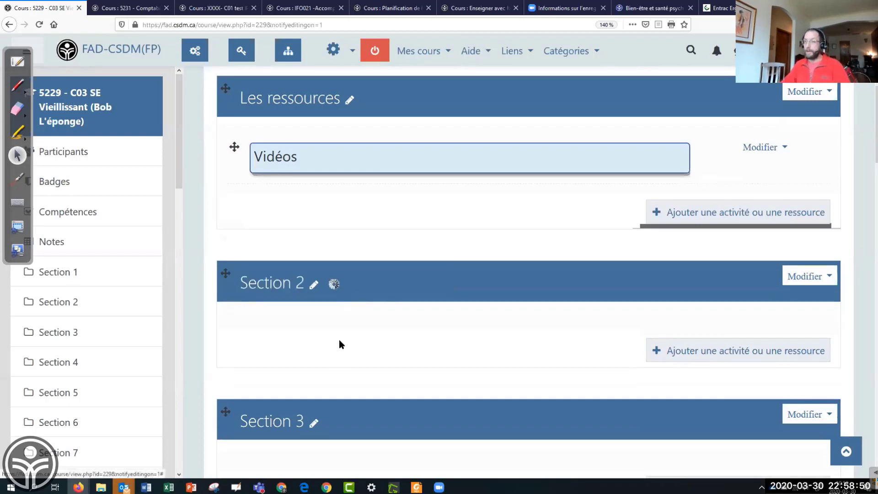
Step: Rename Section 3 of the course as "Les exercices"
click(316, 425)
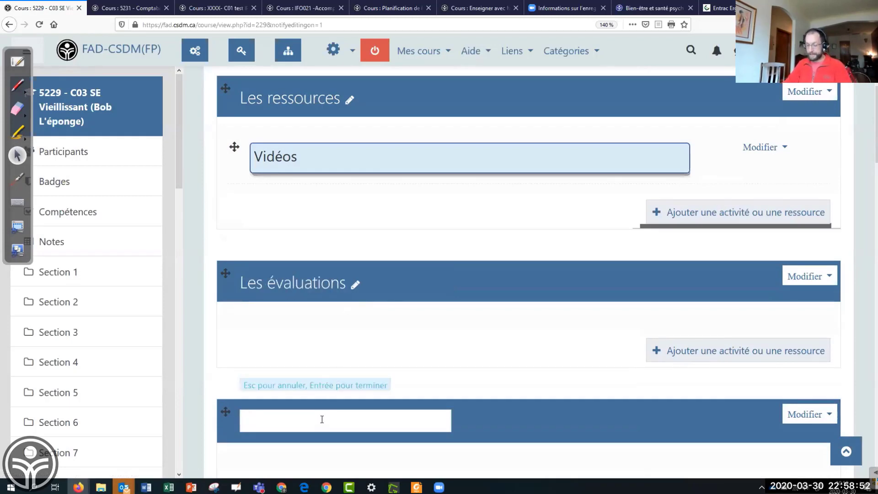
text(les exercices)
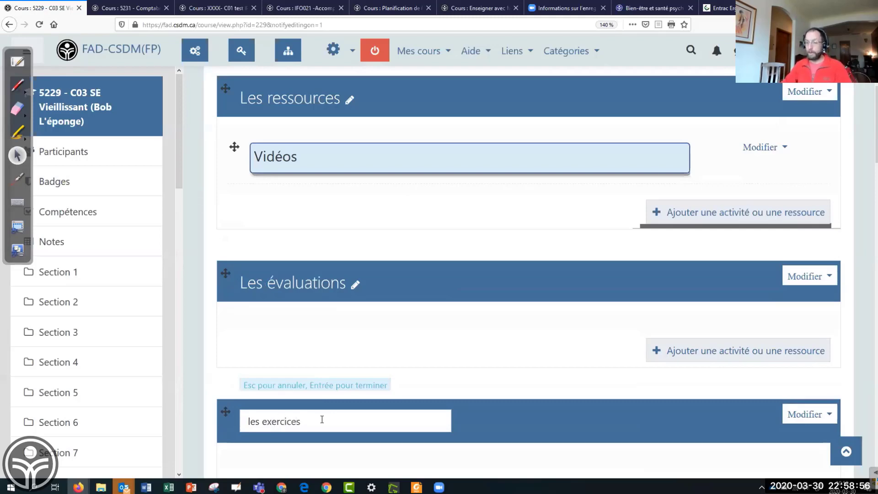
key(Delete)
text(L)
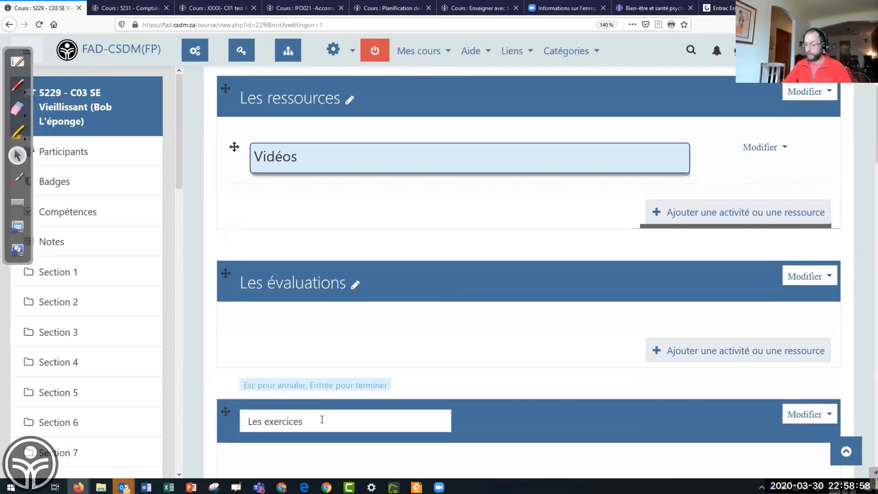
key(Return)
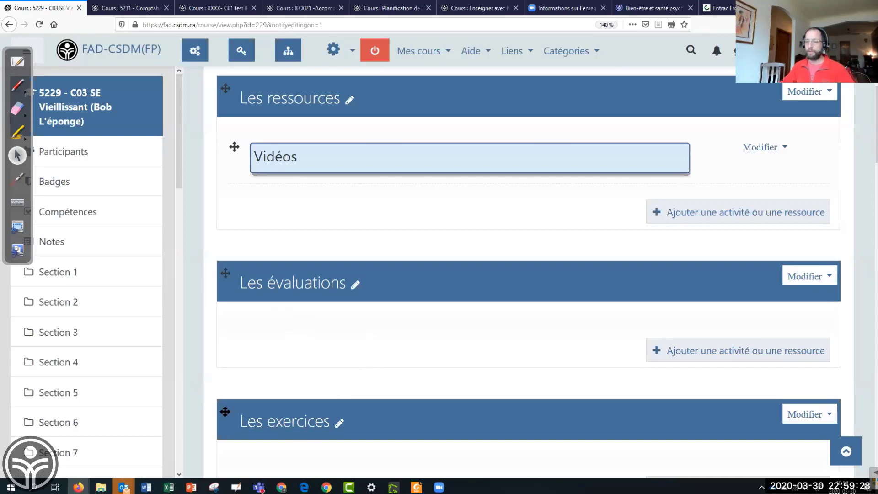
Step: Move the "Les exercices" section above "Les ressources" so it comes first among the named sections
drag(225, 411, 227, 172)
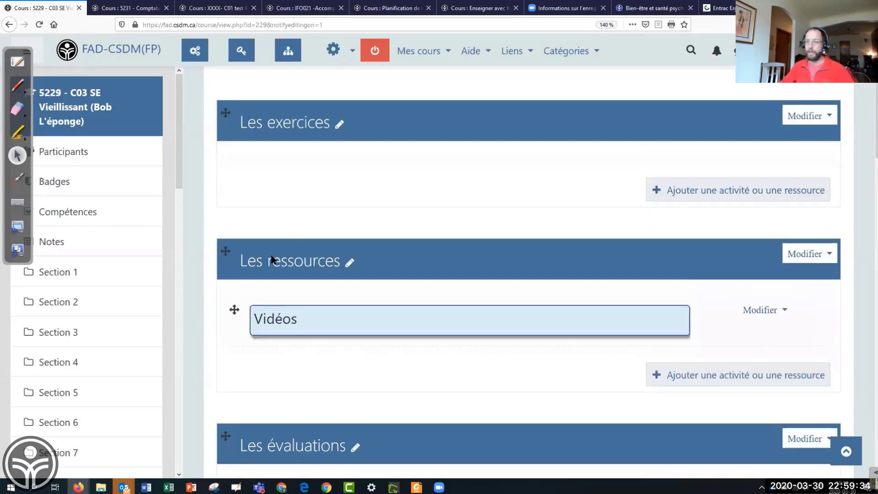
scroll(284, 213, up, 2)
scroll(283, 224, up, 2)
scroll(283, 224, down, 4)
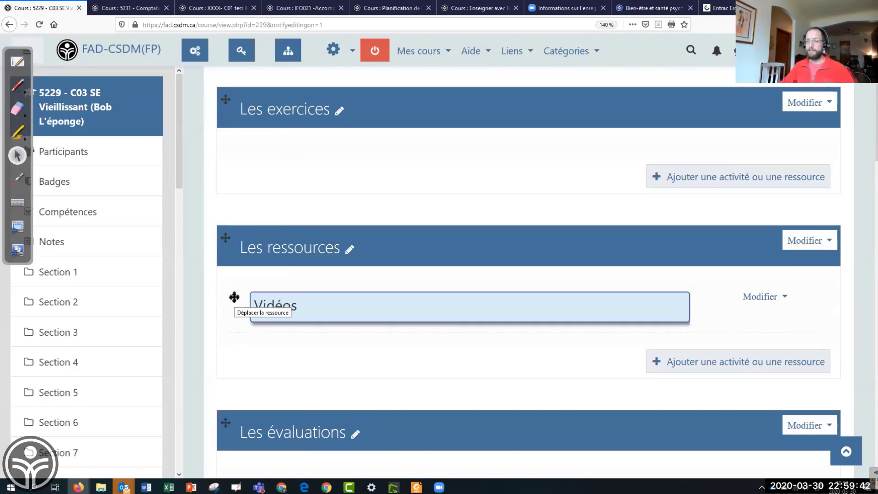
Step: Indent the Vidéos label in "Les ressources" one level and move it back to its original level
mouse_move(235, 296)
mouse_down()
mouse_move(241, 158)
mouse_move(234, 293)
mouse_up()
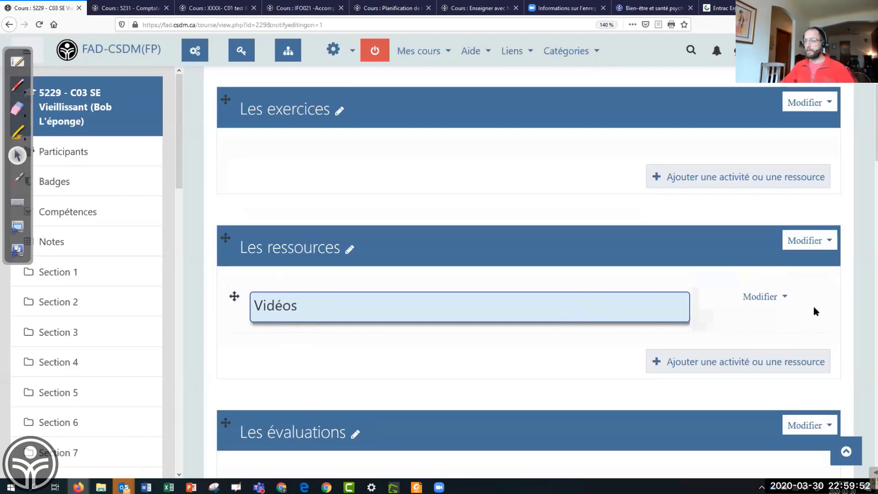
click(782, 300)
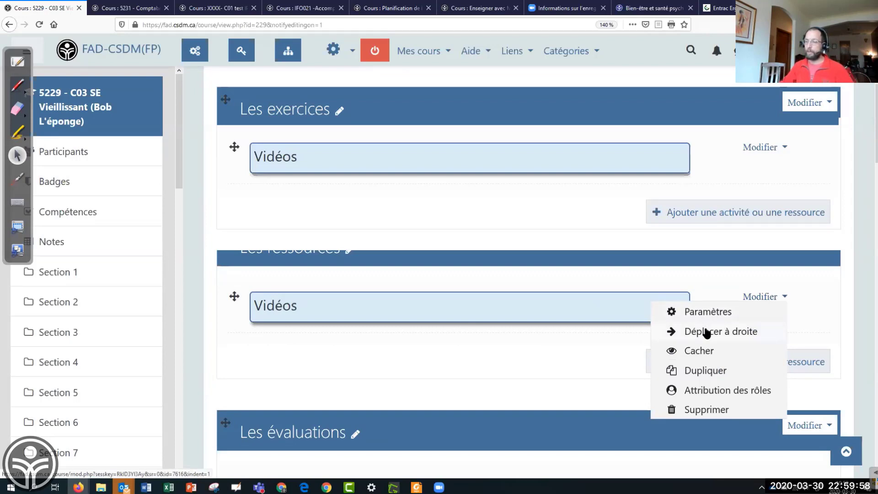
click(707, 332)
click(759, 298)
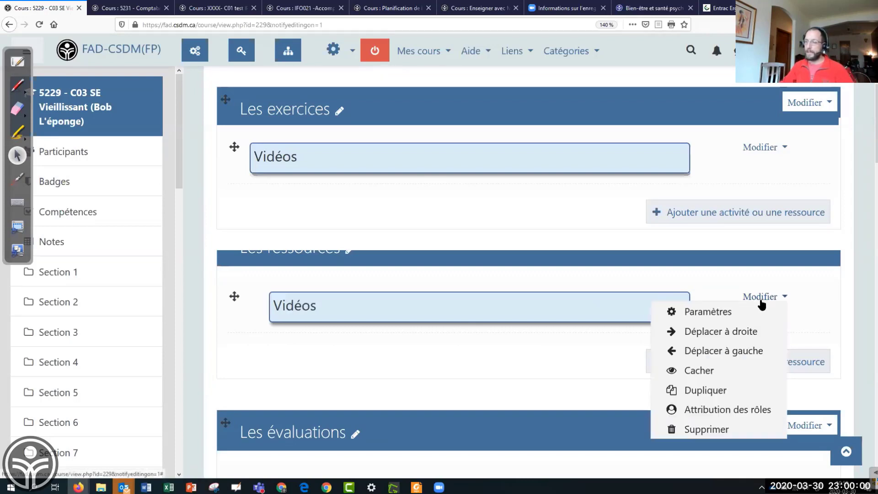
click(727, 352)
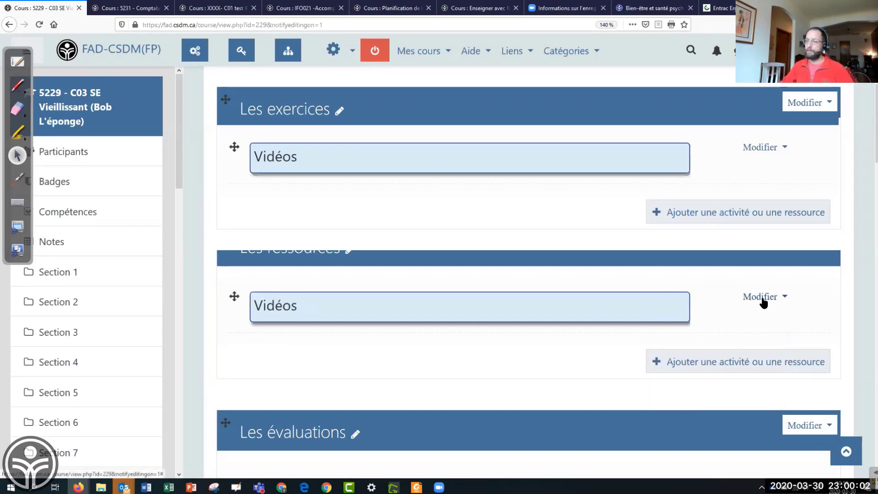
Step: Hide the Vidéos label in "Les ressources" from students and make it visible again
click(763, 299)
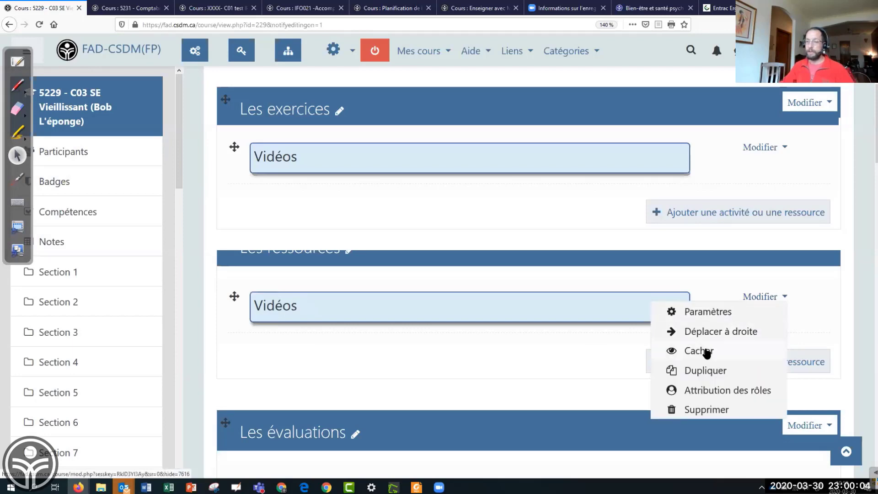
click(707, 351)
click(761, 298)
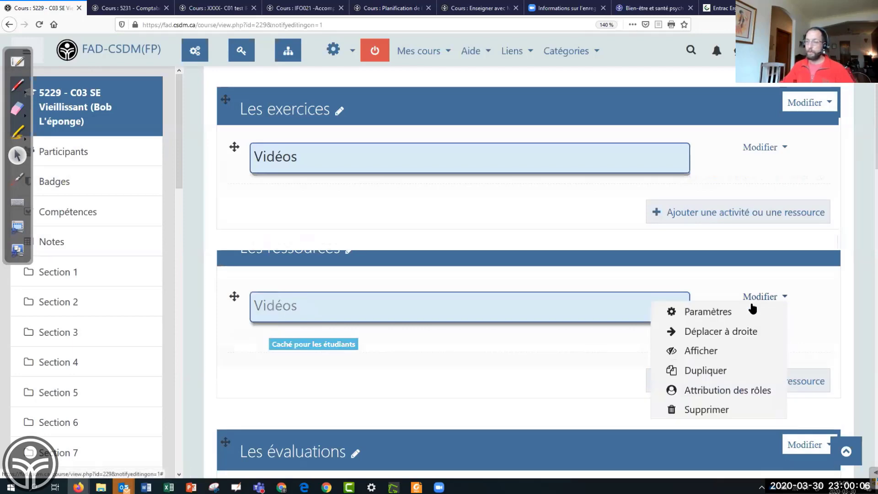
click(710, 350)
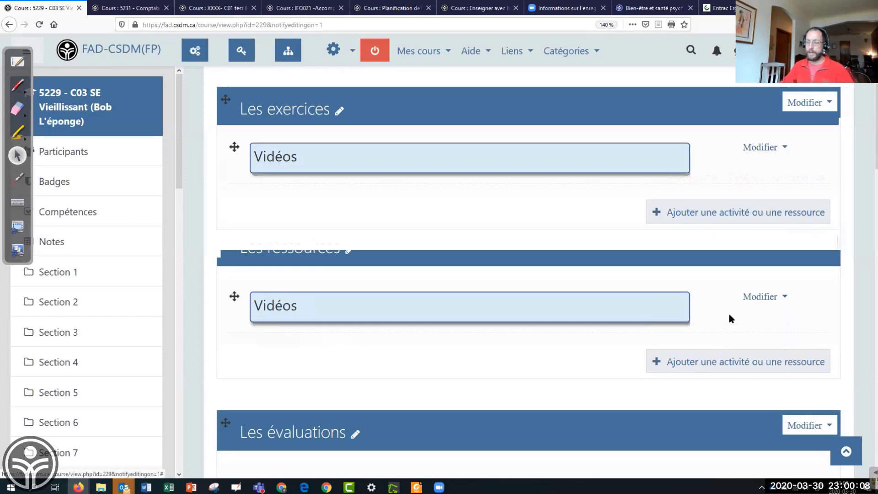
Step: Duplicate the Vidéos label in "Les ressources", change the copy's text to "Documents" and save it
click(757, 298)
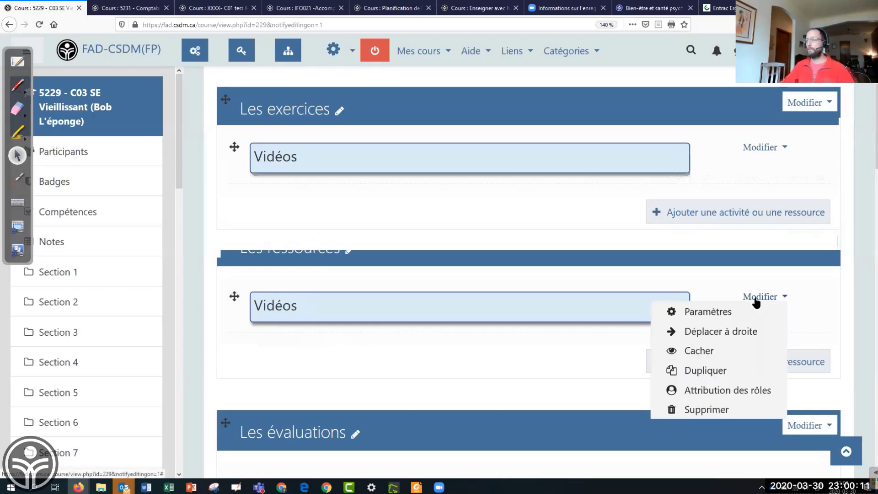
click(702, 371)
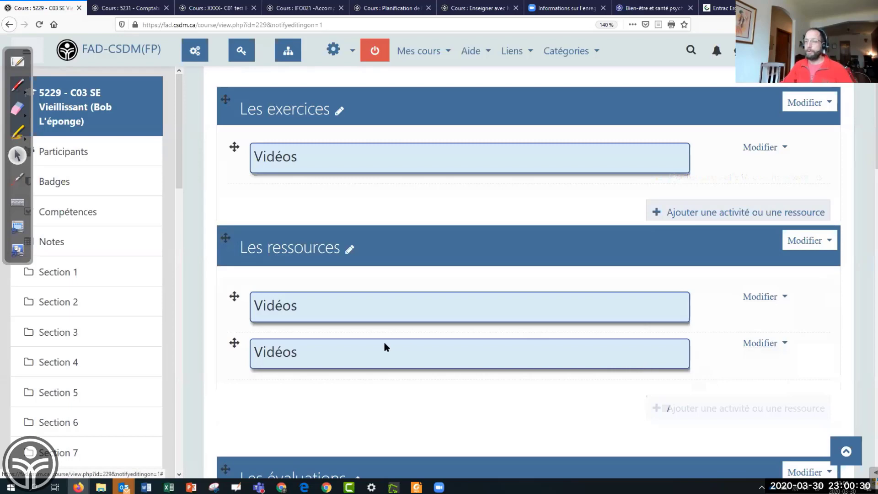
click(760, 344)
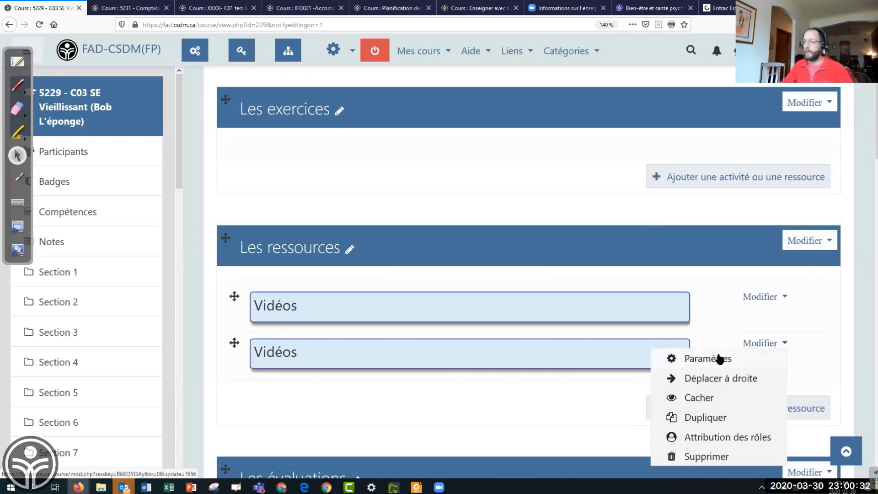
click(720, 359)
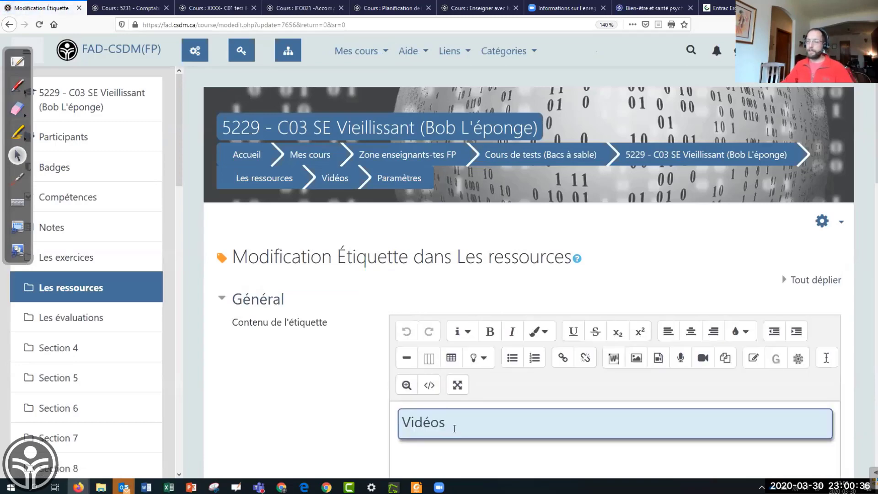
drag(453, 425, 402, 426)
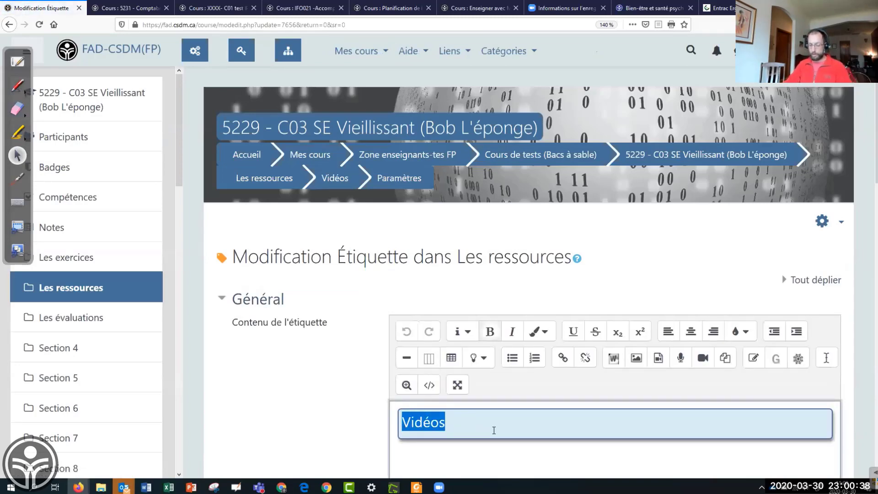
text(Documents)
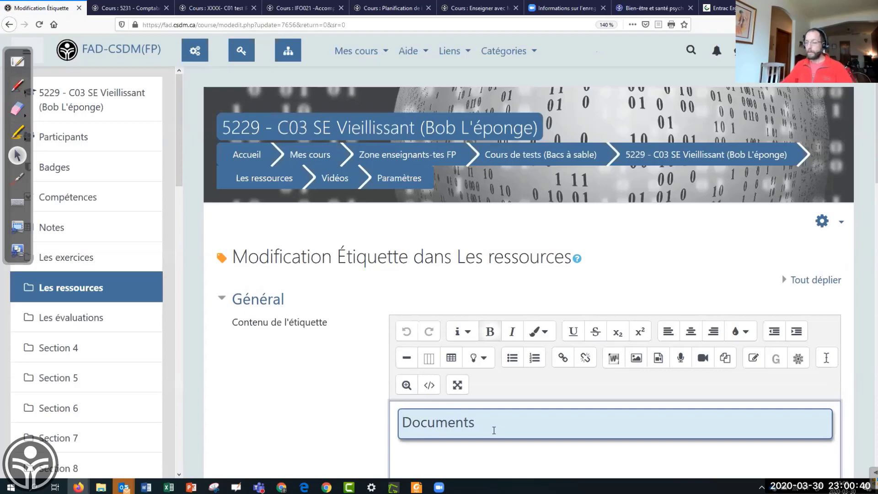
scroll(329, 409, down, 8)
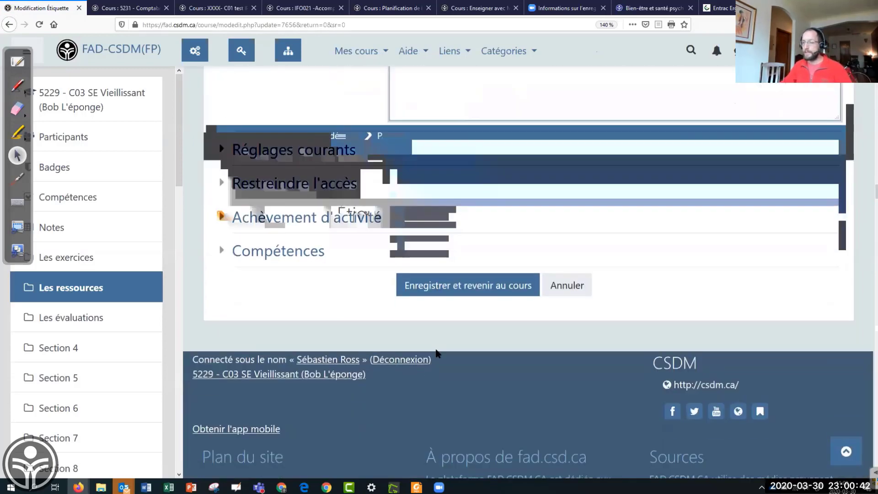
click(451, 289)
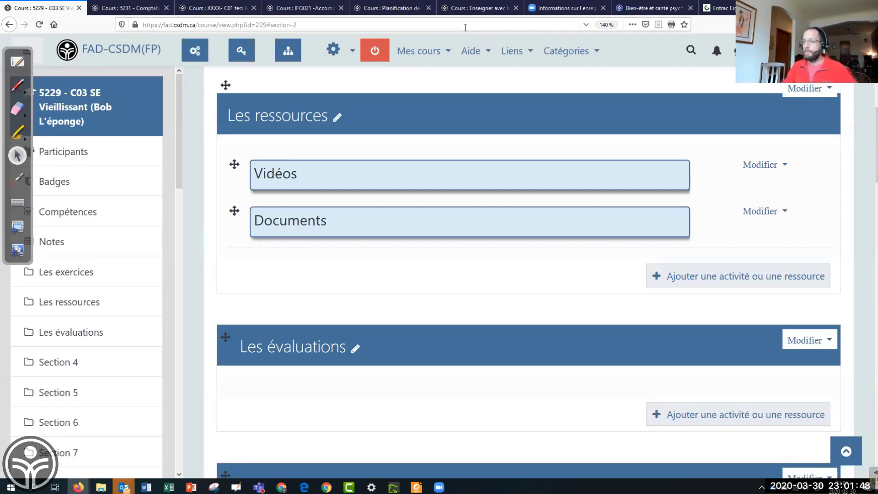
Step: Open the "0000 - C00 - CANEVAS (Individualisé)" course from the Course templates category on the site's home page
click(489, 6)
click(112, 52)
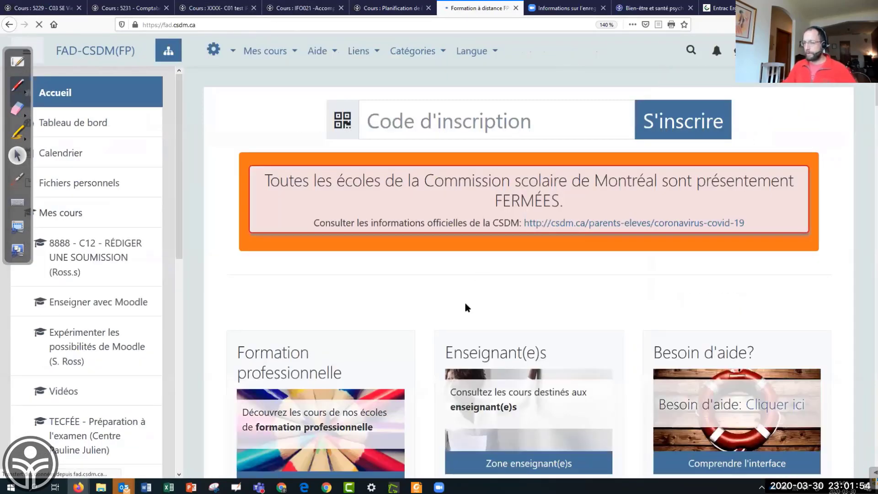
scroll(464, 300, down, 3)
scroll(448, 293, down, 10)
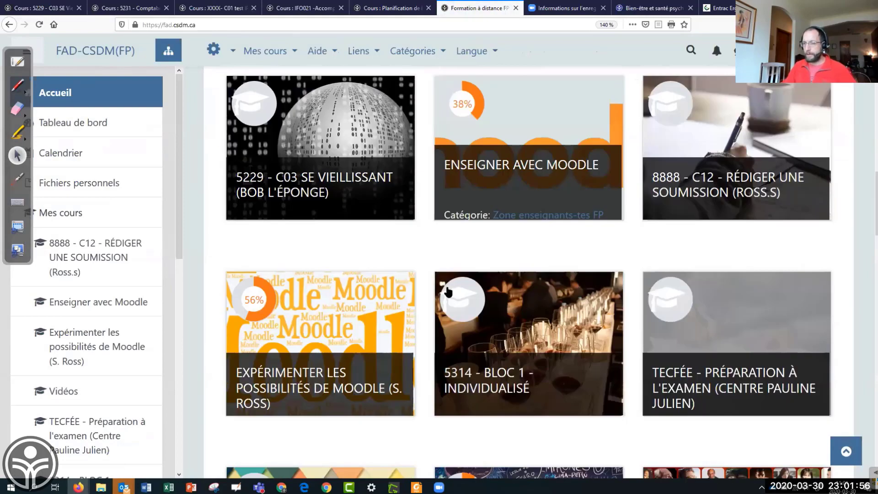
scroll(439, 284, down, 10)
scroll(438, 283, up, 5)
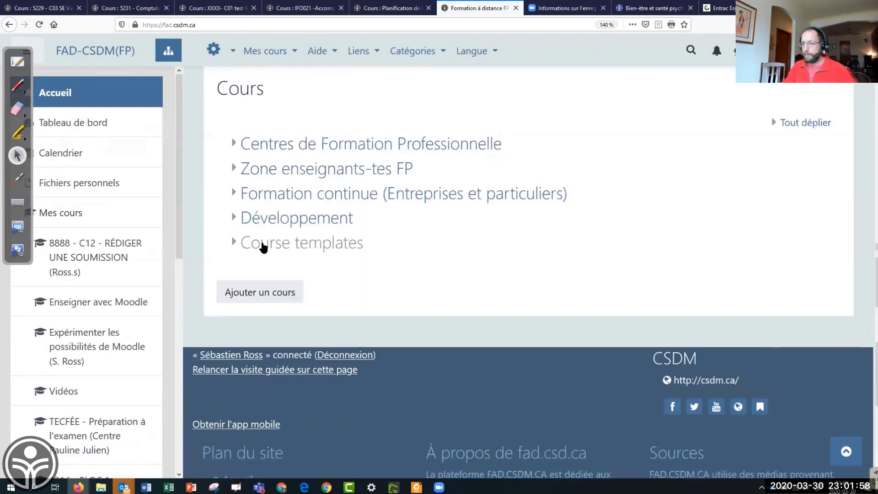
click(235, 243)
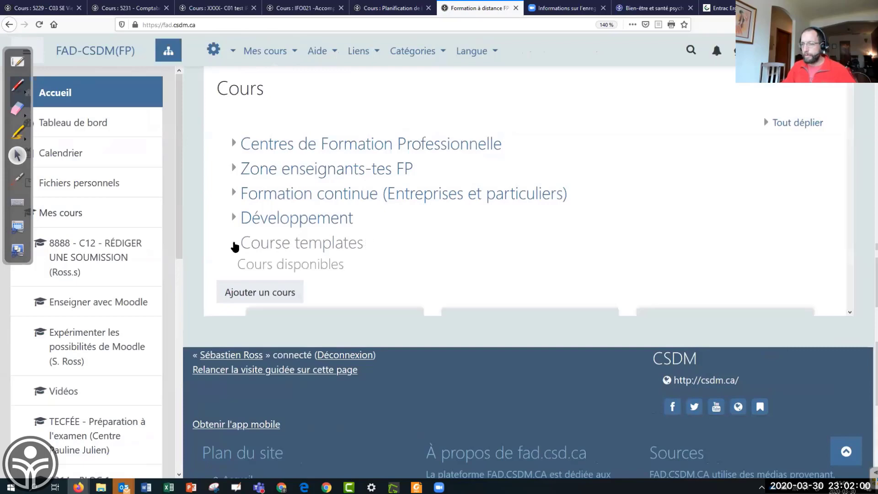
scroll(451, 265, down, 3)
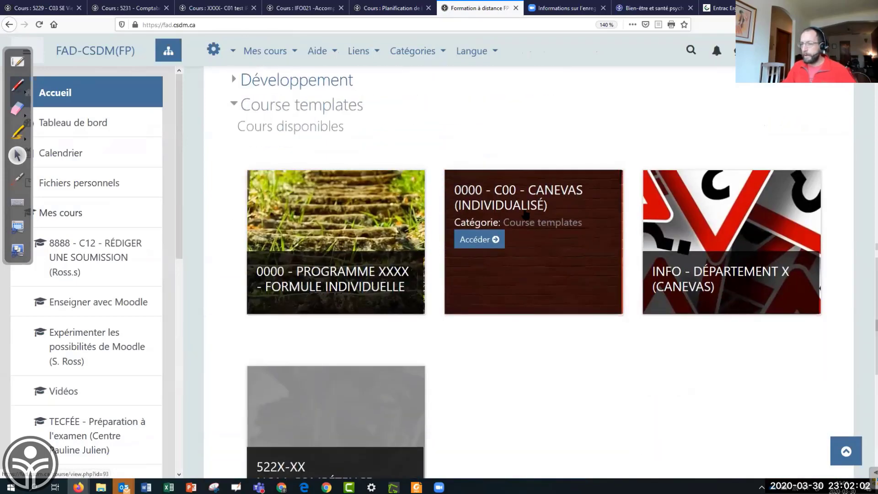
click(525, 197)
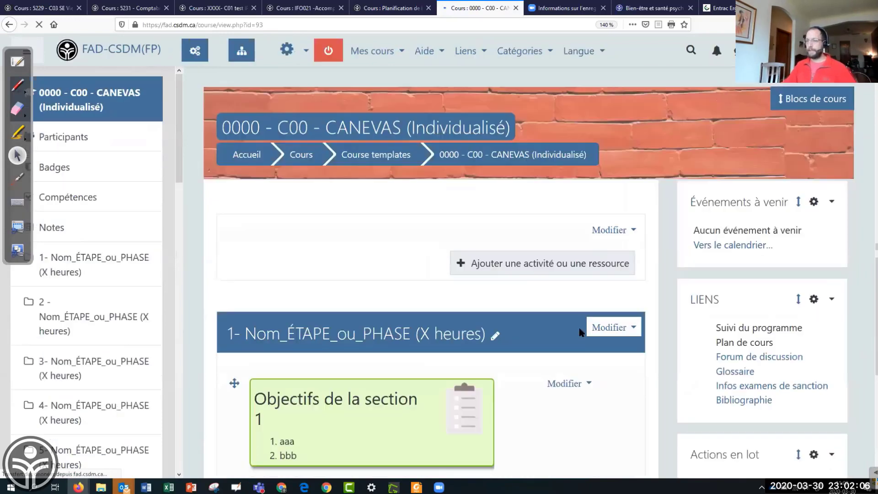
Step: Turn off editing in the template course and review the contents of its "1- Nom_ÉTAPE_ou_PHASE (X heures)" section
click(328, 54)
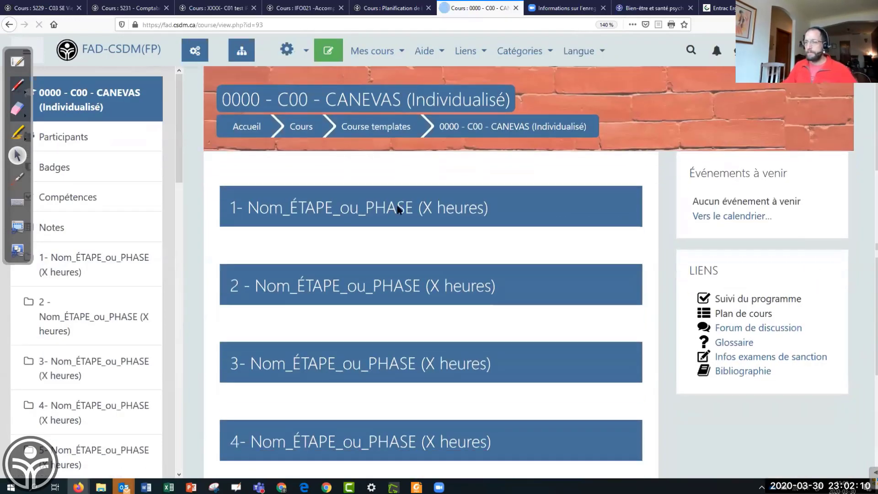
scroll(398, 202, down, 1)
click(498, 273)
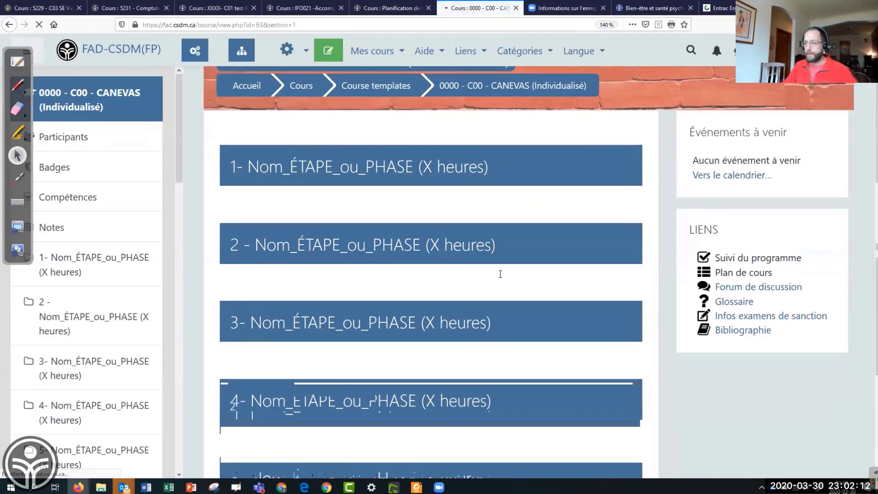
scroll(498, 273, down, 4)
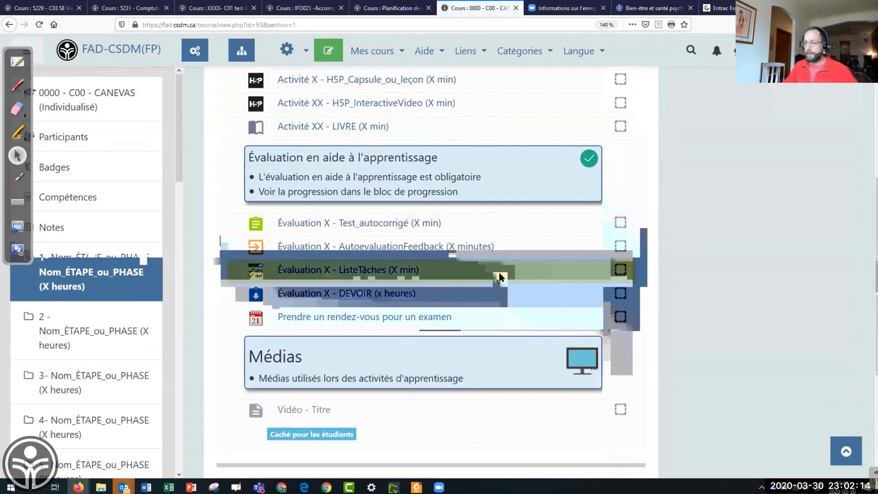
scroll(326, 334, down, 8)
scroll(78, 339, down, 5)
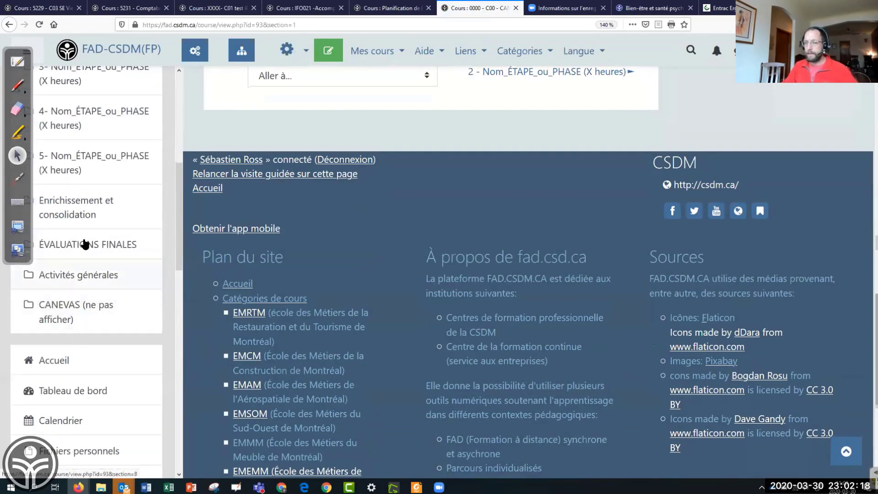
Step: Open the template's "Enrichissement et consolidation" section and read the descriptions of its consolidation and enrichment activities
click(83, 211)
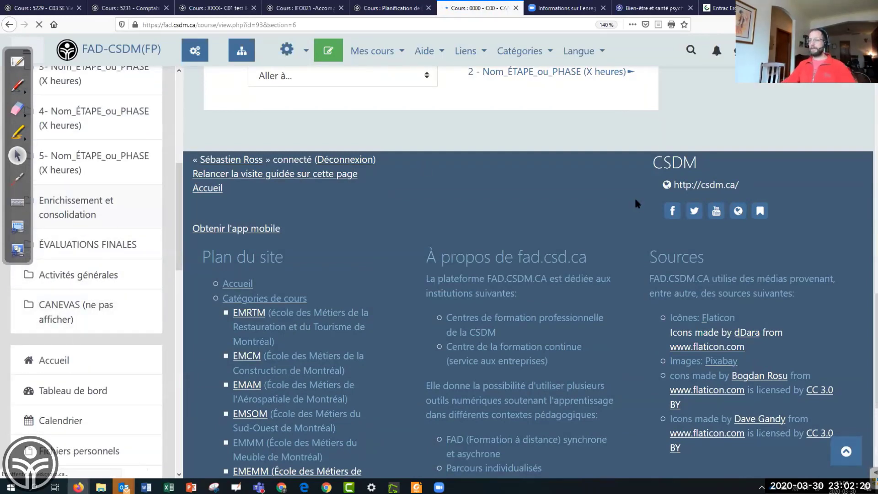
scroll(636, 314, down, 2)
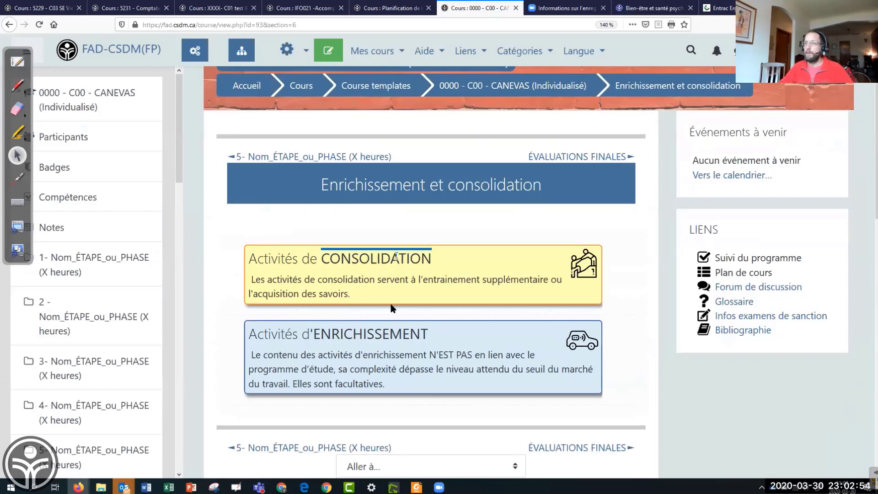
double_click(396, 255)
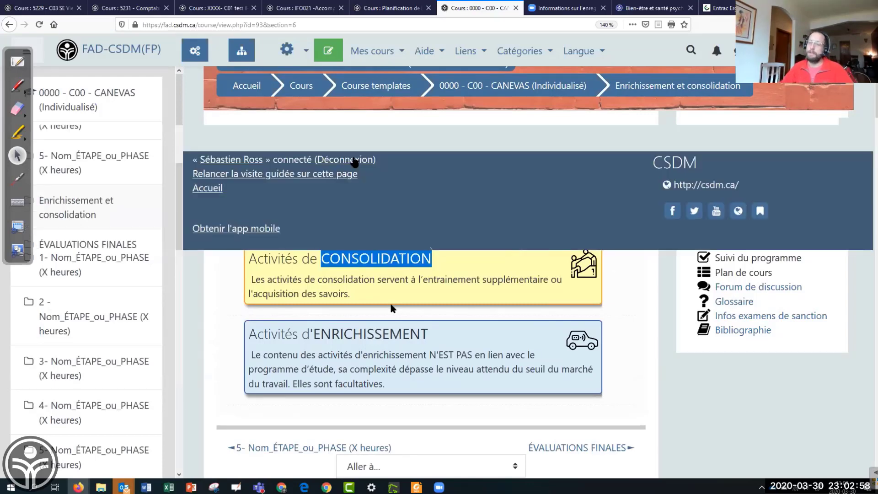
click(399, 275)
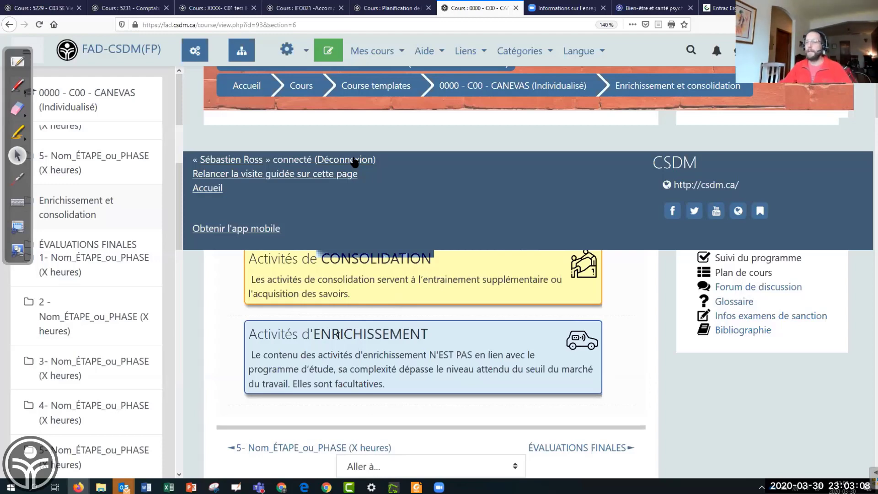
drag(330, 257, 356, 307)
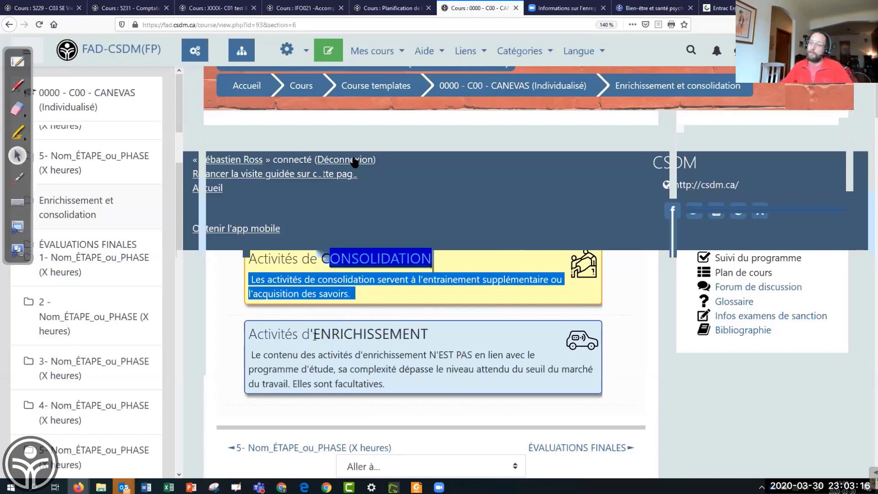
drag(314, 337, 372, 370)
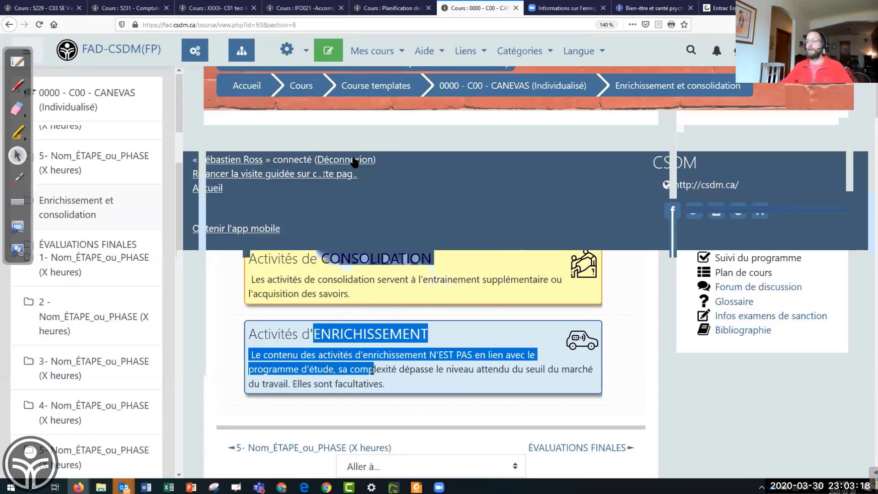
click(372, 370)
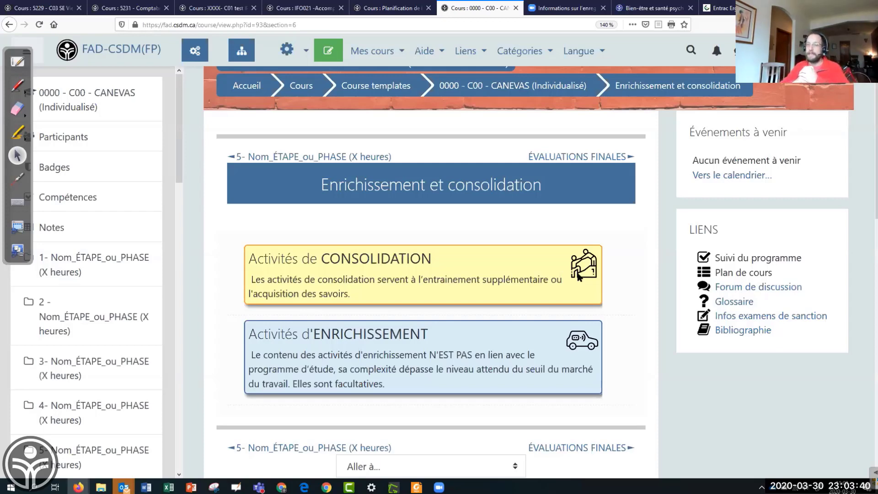
Step: Return to the "5229 - C03 SE Vieillissant" course and rename Section 4 as "Réservé aux enseignants (NE PAS AFFICHER)"
click(85, 13)
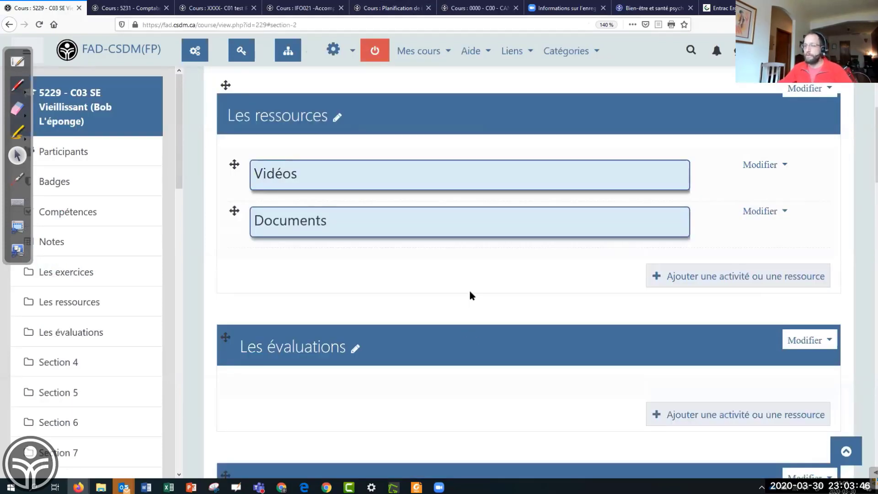
scroll(470, 294, down, 4)
scroll(470, 294, down, 1)
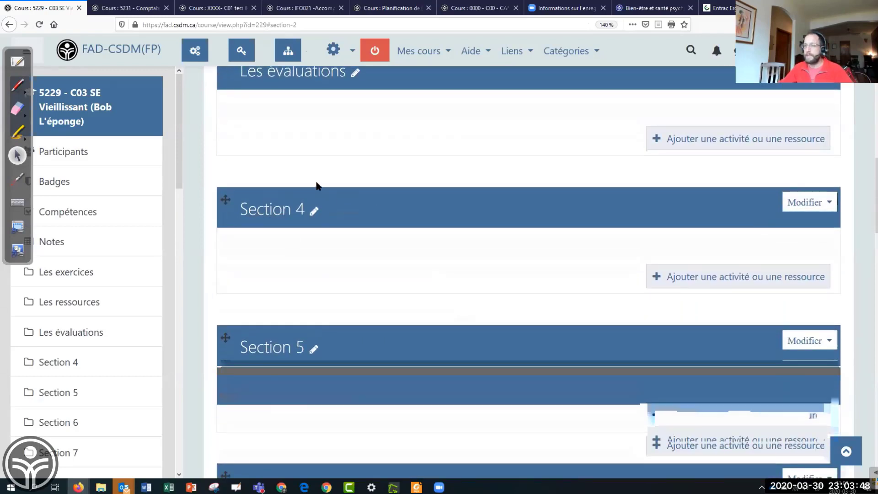
click(315, 215)
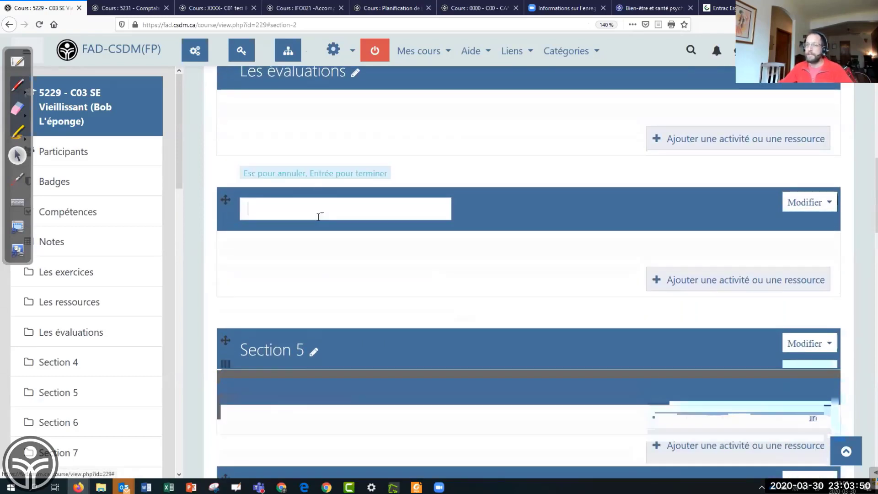
text(Réservé a)
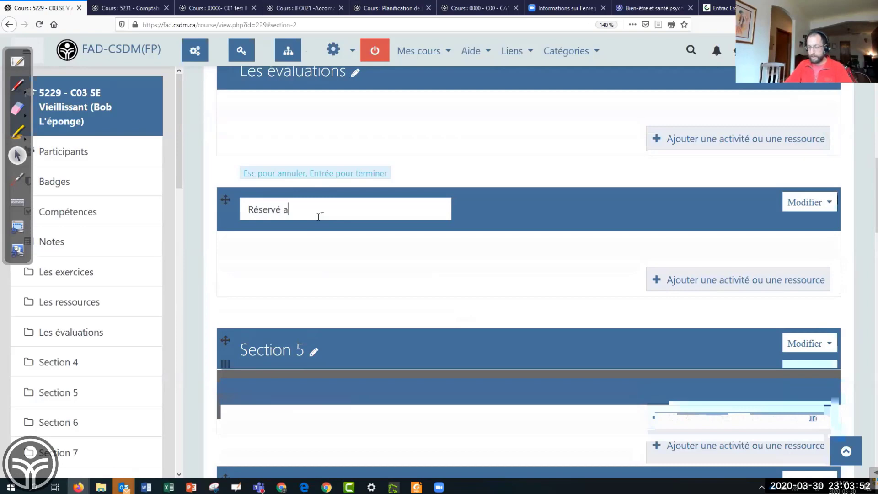
text(ux enseignan)
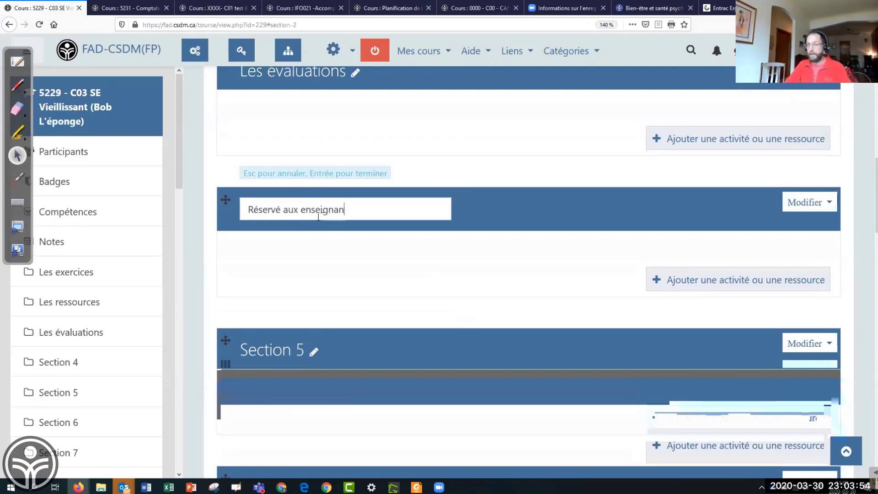
text(ts (NE )
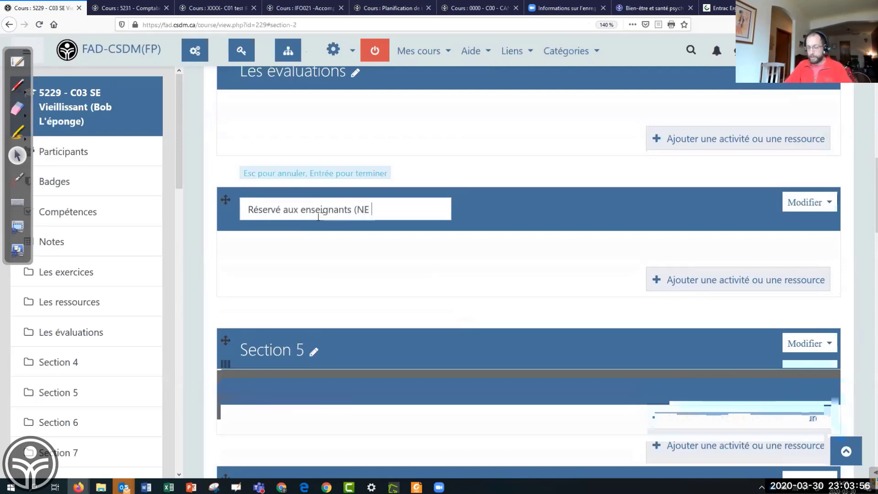
text(PAS AFFICHER))
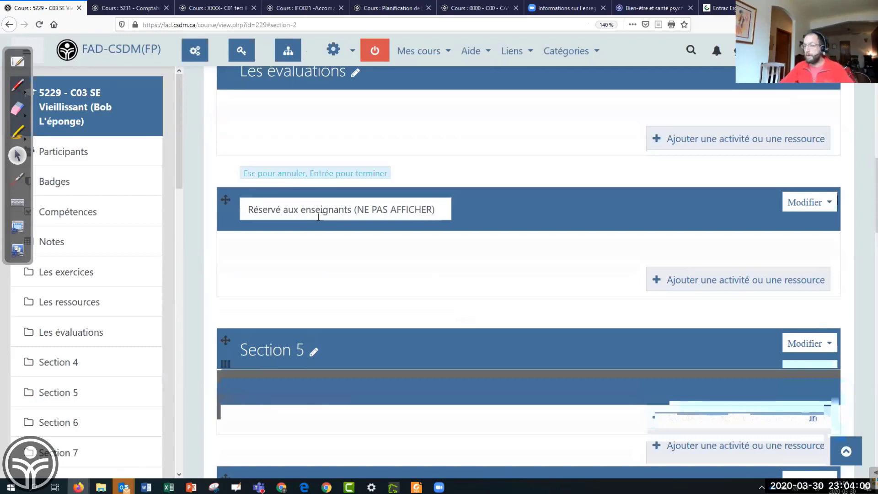
key(Return)
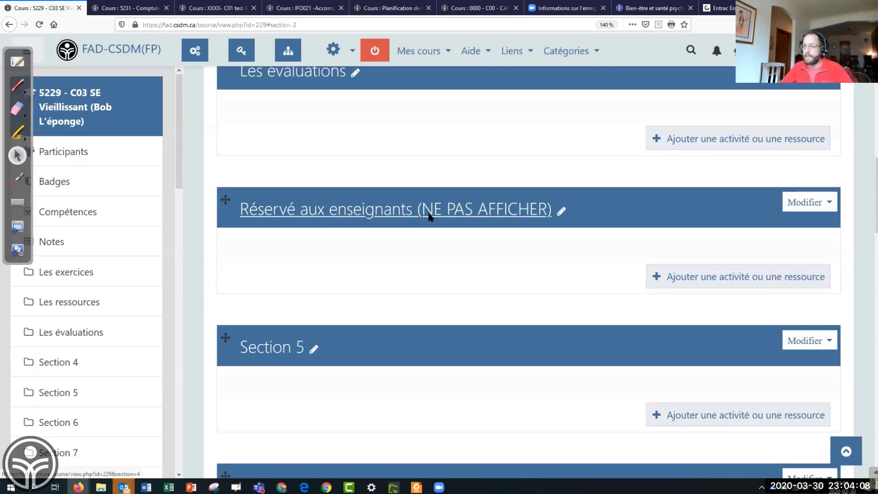
Step: Hide the "Réservé aux enseignants (NE PAS AFFICHER)" section from students and look at the editing options of the Documents label
click(820, 202)
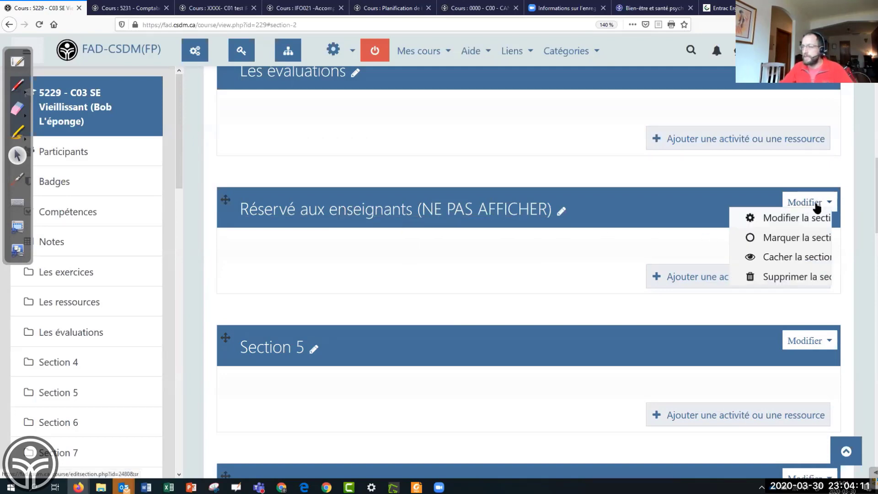
click(783, 258)
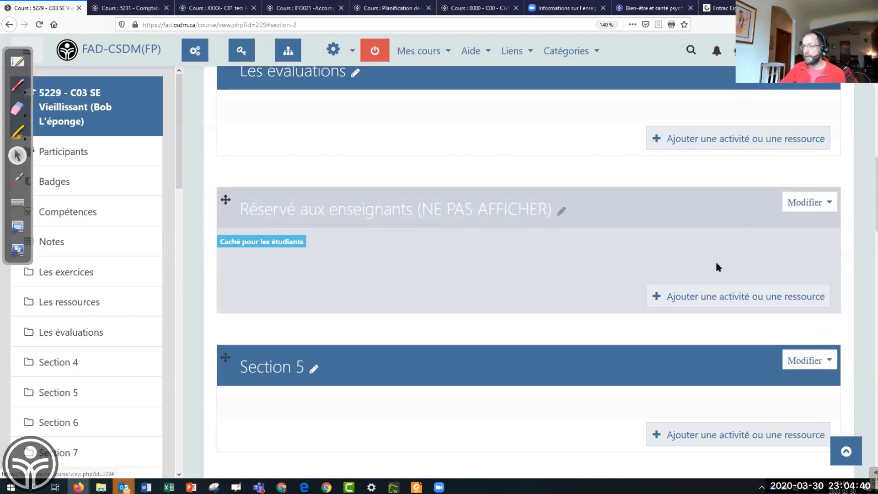
scroll(651, 253, up, 3)
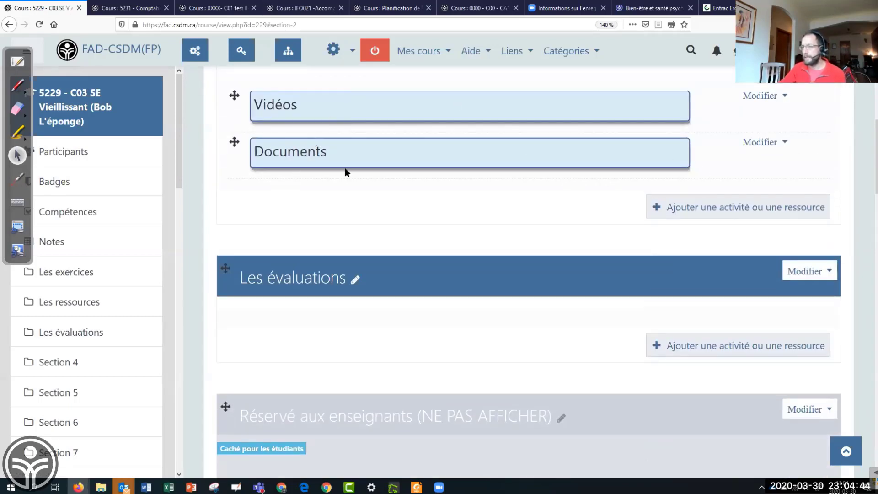
click(759, 142)
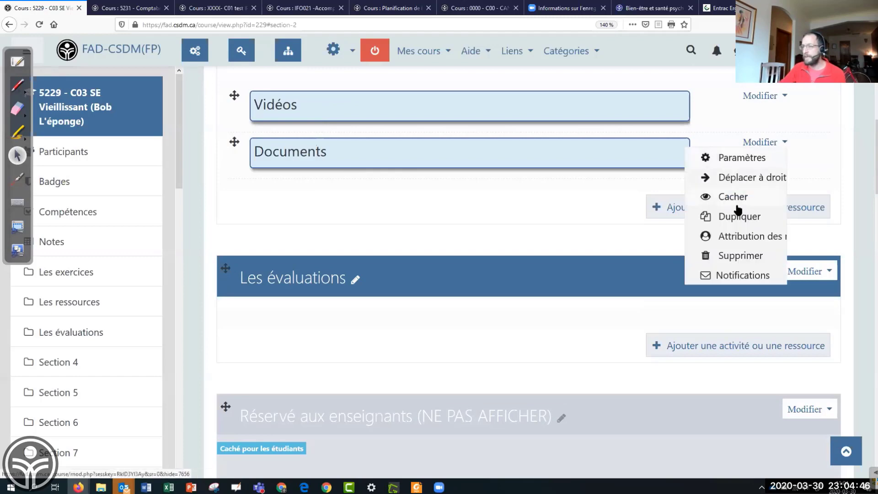
Step: Delete Section 5 from the course
scroll(522, 316, down, 8)
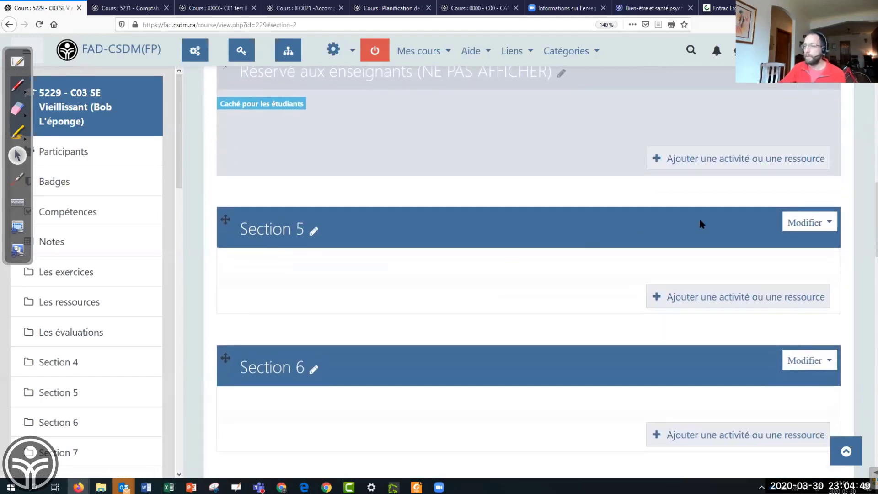
click(807, 223)
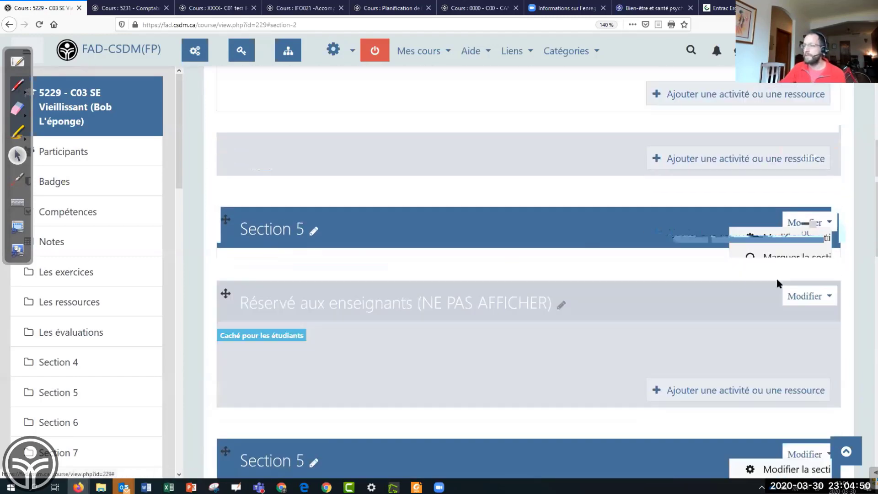
scroll(732, 267, down, 1)
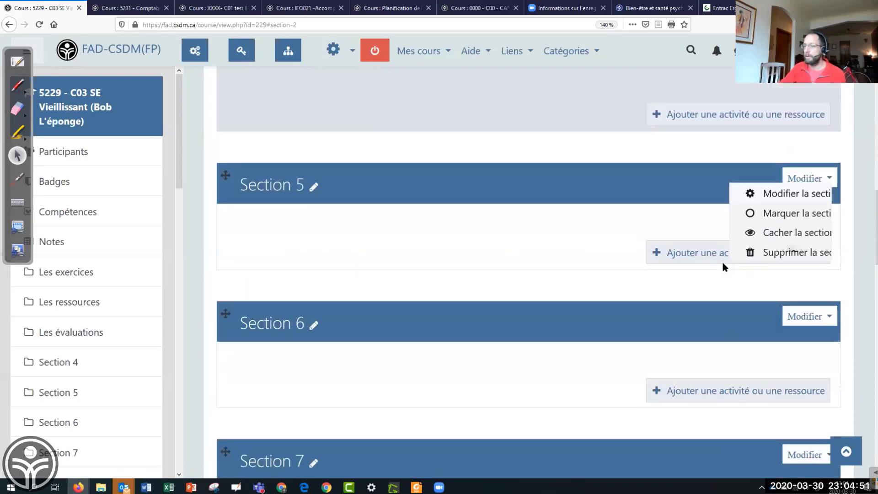
click(798, 255)
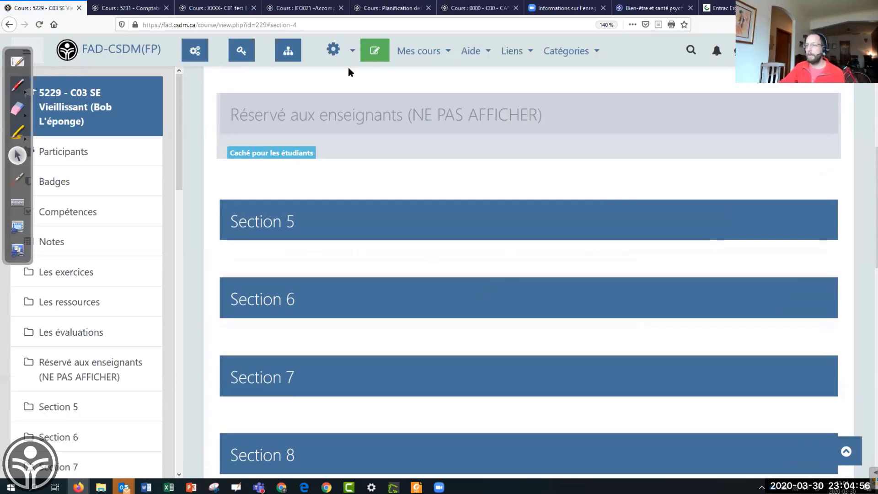
Step: Turn editing mode back on for the course and check the remaining sections
click(374, 51)
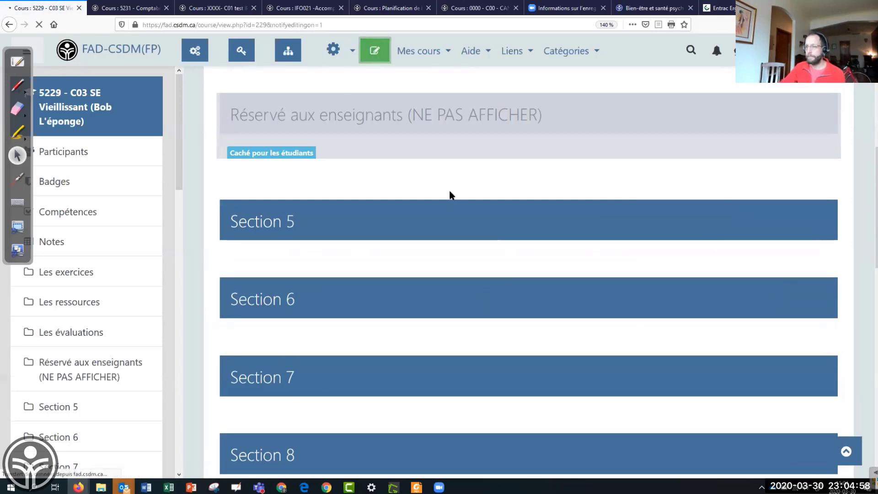
scroll(479, 363, down, 3)
scroll(480, 363, up, 5)
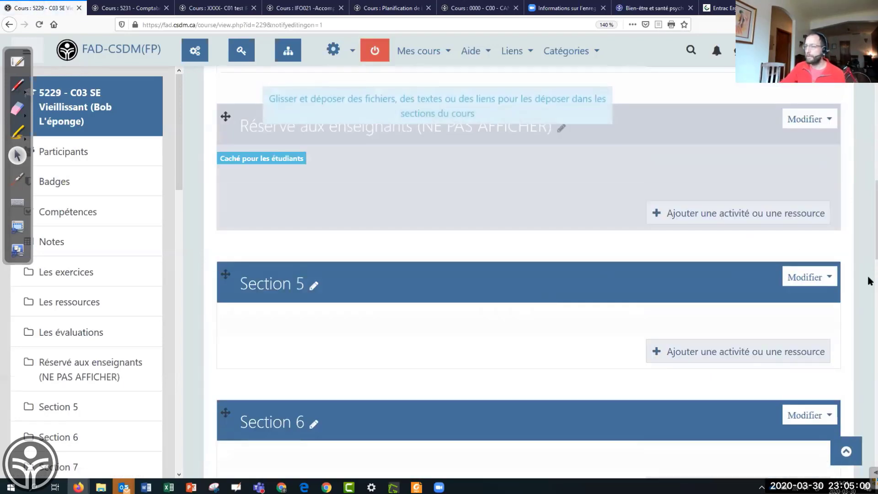
Step: Delete all the remaining empty numbered sections, starting at Section 5, that follow the "Réservé aux enseignants (NE PAS AFFICHER)" section
click(814, 277)
click(772, 352)
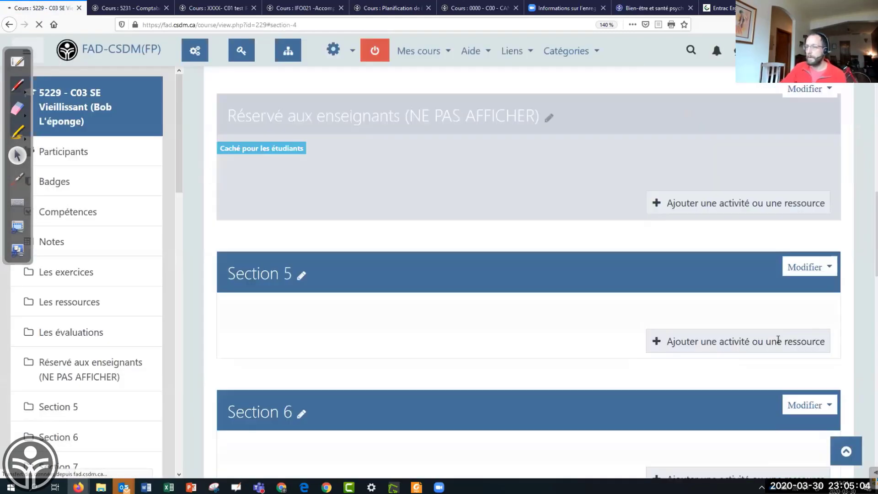
click(826, 270)
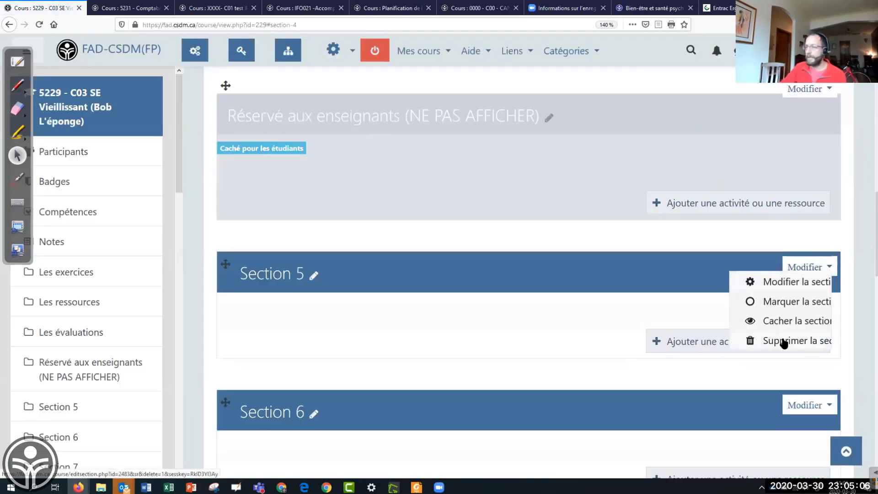
click(782, 342)
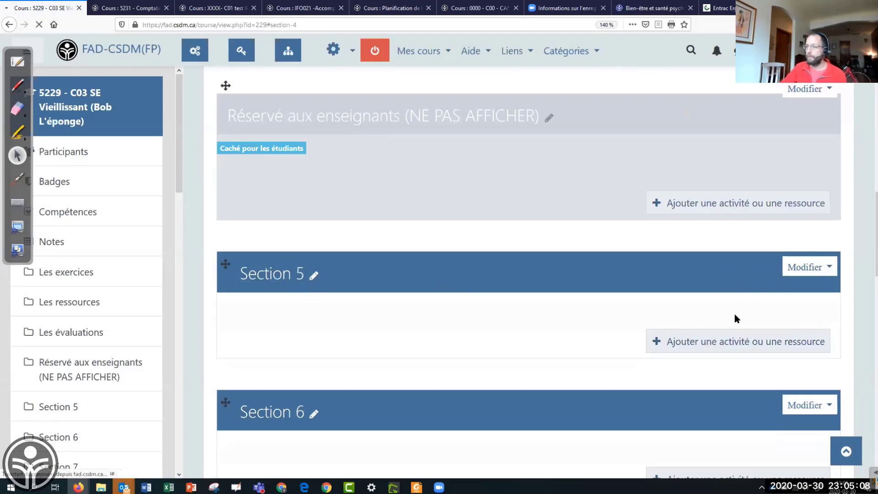
click(806, 270)
click(777, 342)
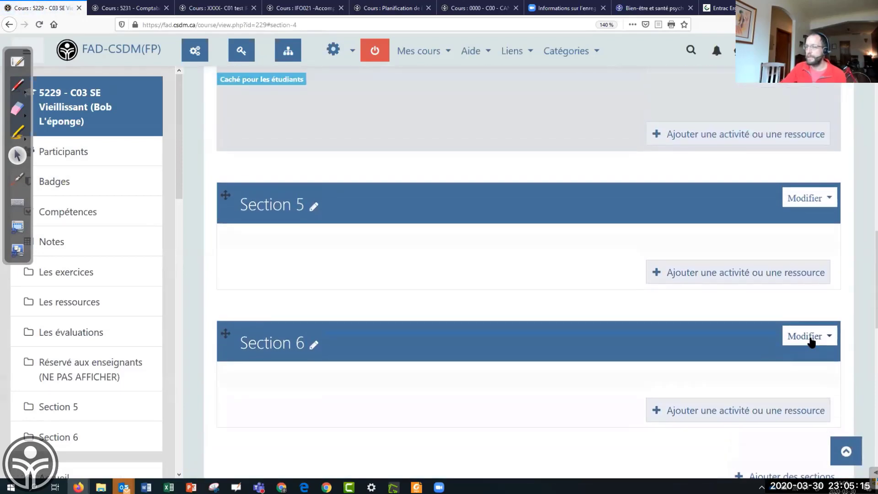
click(809, 337)
click(777, 409)
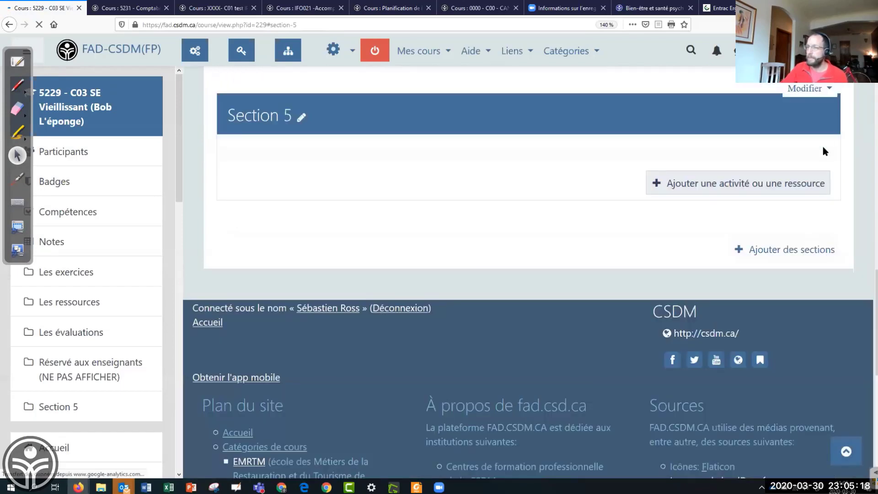
click(807, 88)
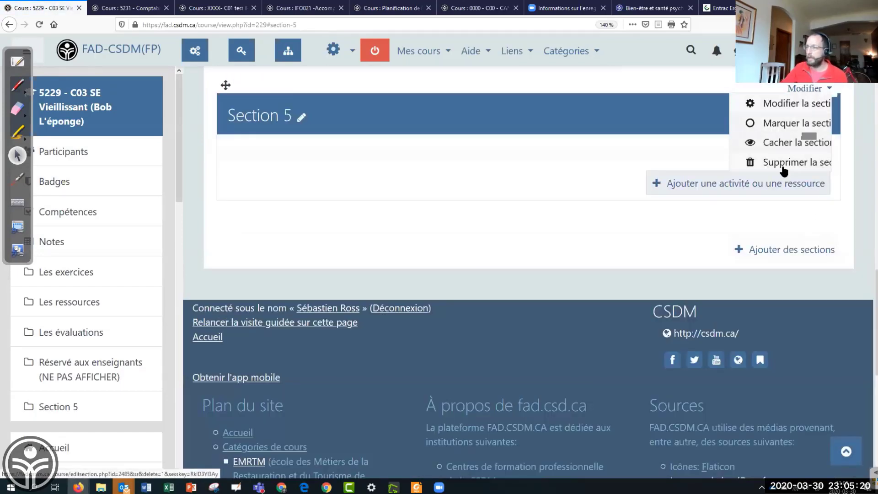
click(783, 168)
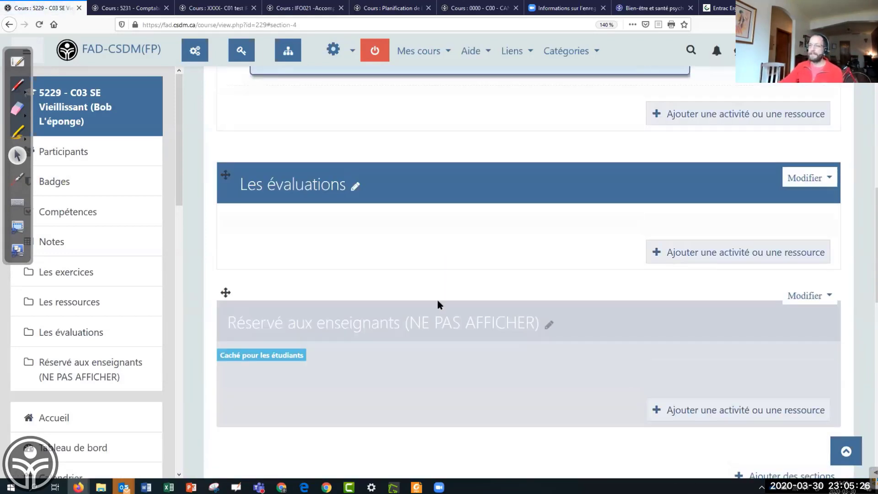
Step: Review the remaining course sections, turn editing mode off, and look at the resulting course page
scroll(437, 298, up, 8)
scroll(437, 304, down, 5)
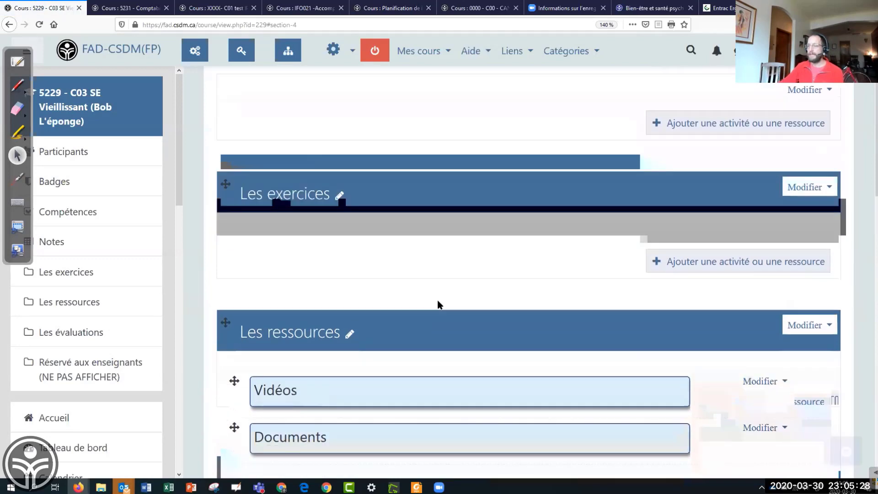
scroll(437, 304, up, 4)
scroll(437, 304, up, 2)
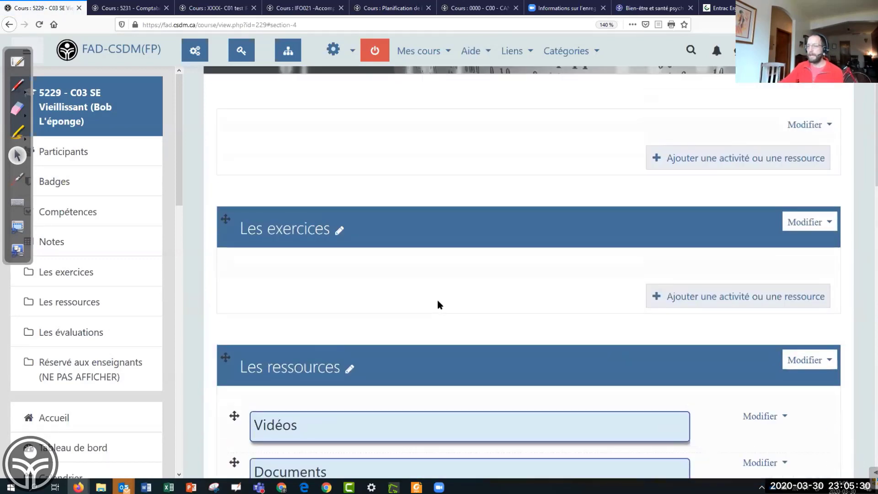
click(375, 56)
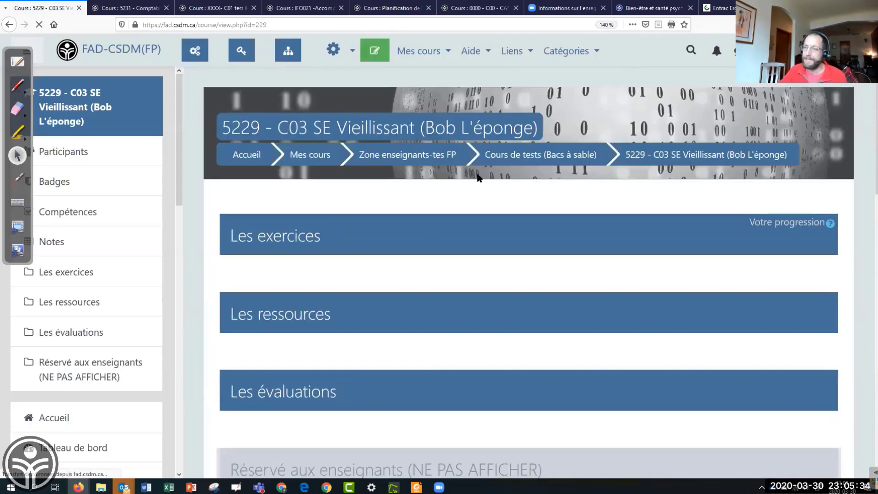
scroll(315, 256, down, 2)
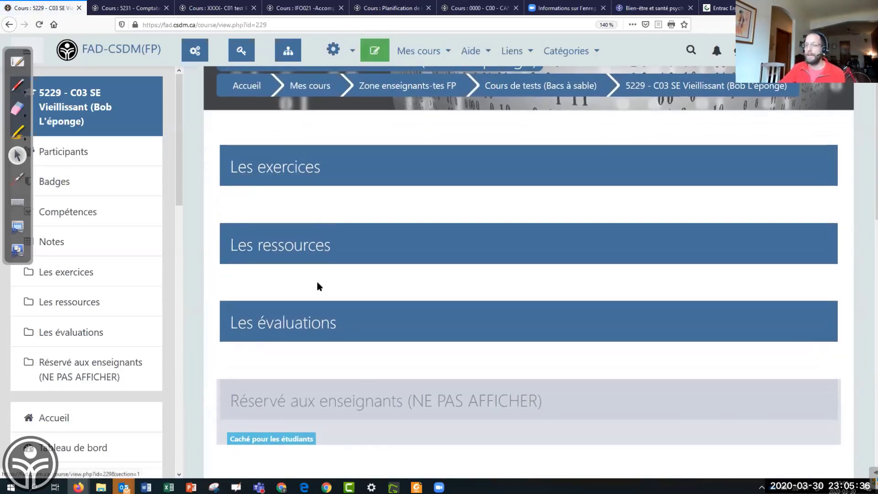
Step: Turn editing mode on, duplicate the Documents label in the Les ressources section, and hide the lower copy from students
click(376, 55)
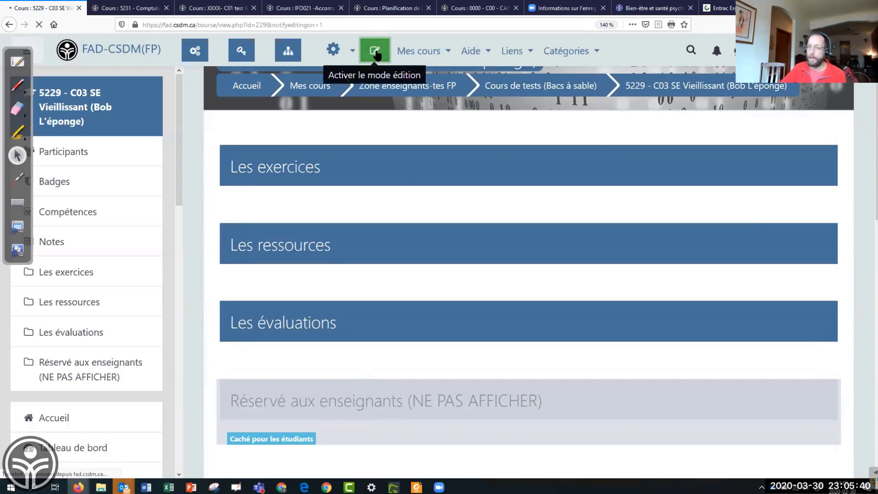
scroll(379, 245, down, 1)
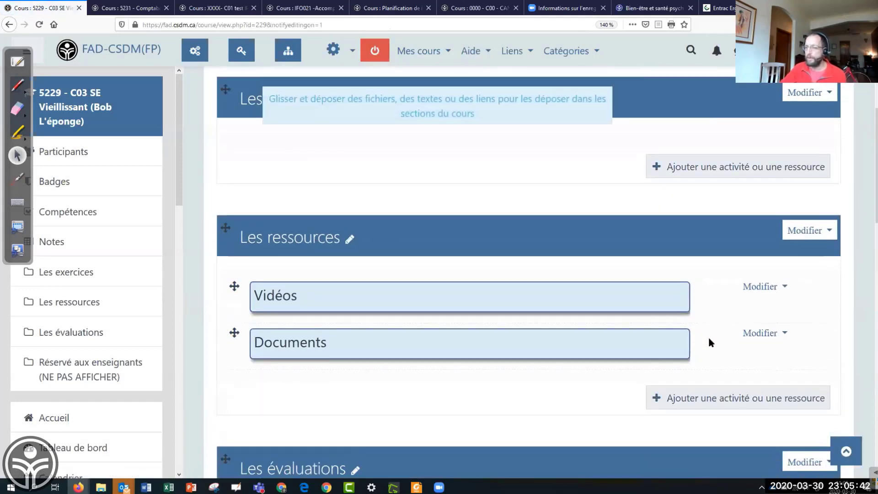
click(761, 333)
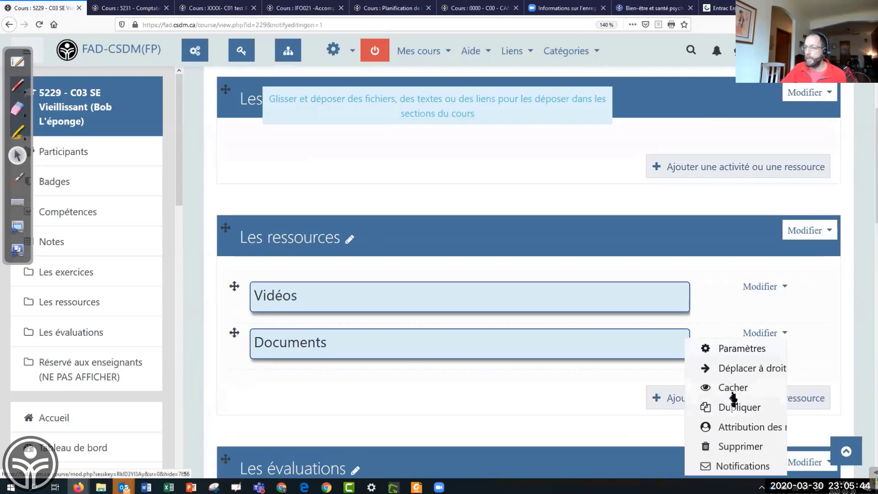
click(731, 407)
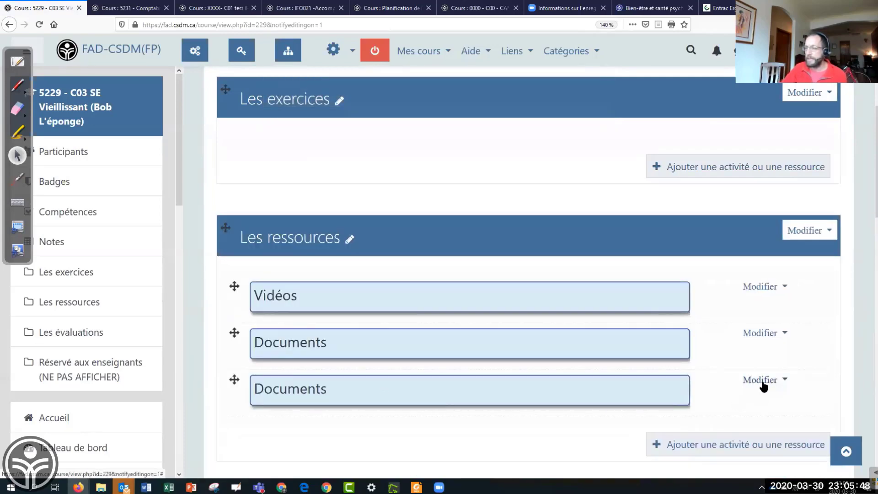
click(761, 381)
click(694, 431)
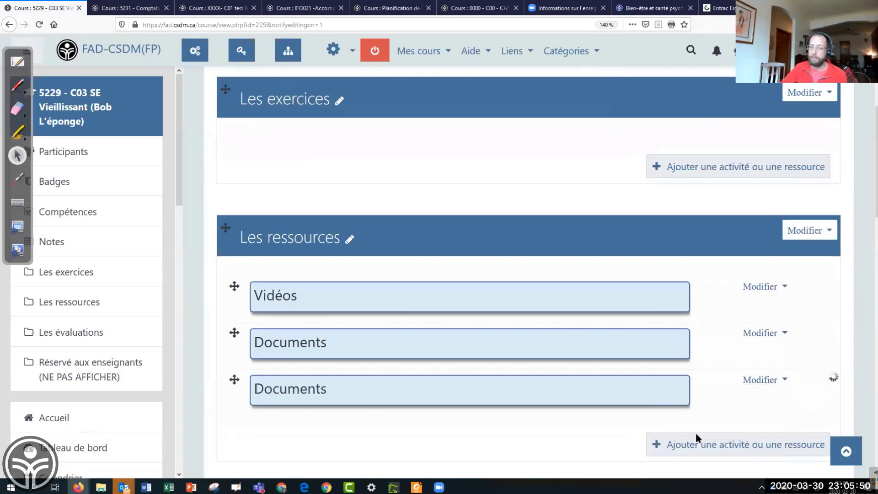
Step: Turn editing mode off, view the Les exercices and Les ressources sections, and return to the course's main page
click(374, 50)
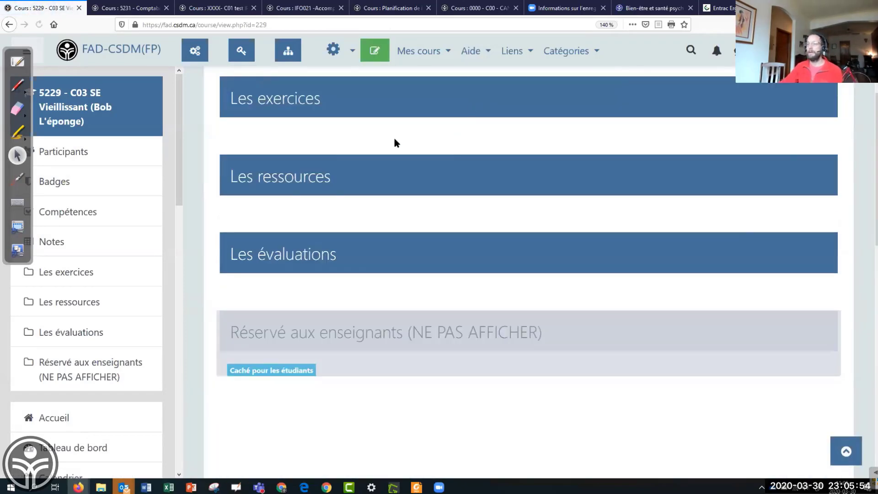
click(286, 101)
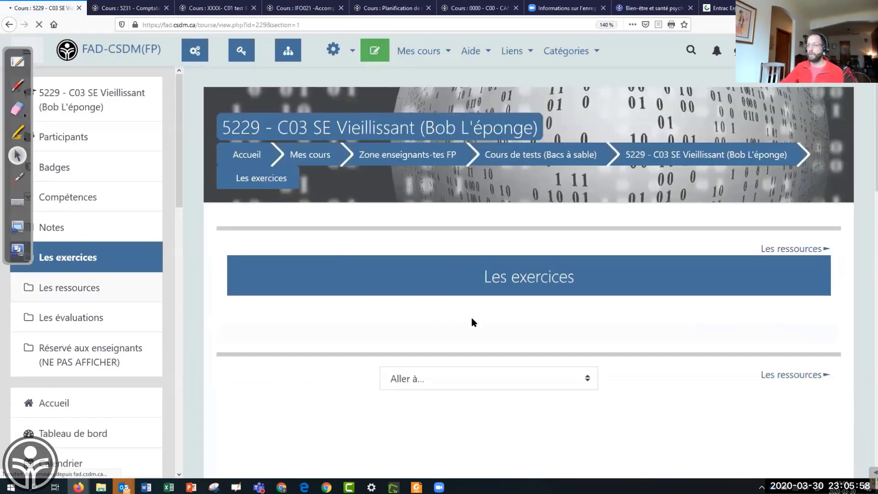
scroll(302, 343, down, 3)
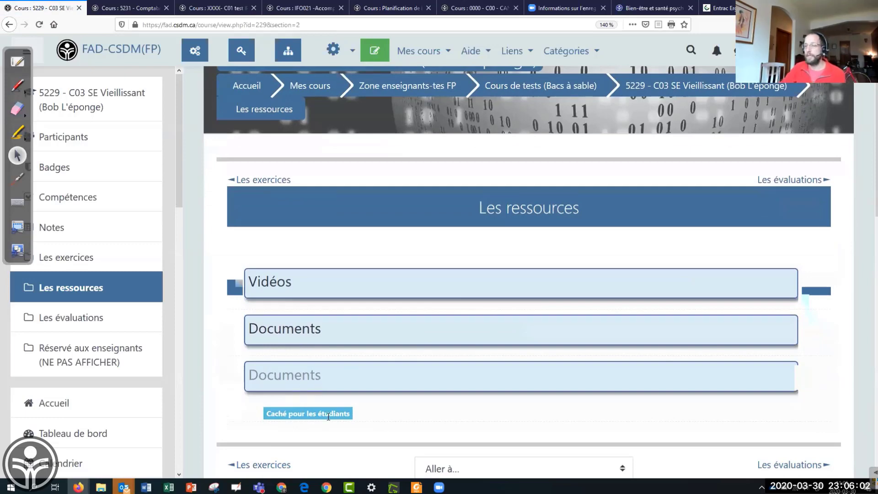
click(97, 105)
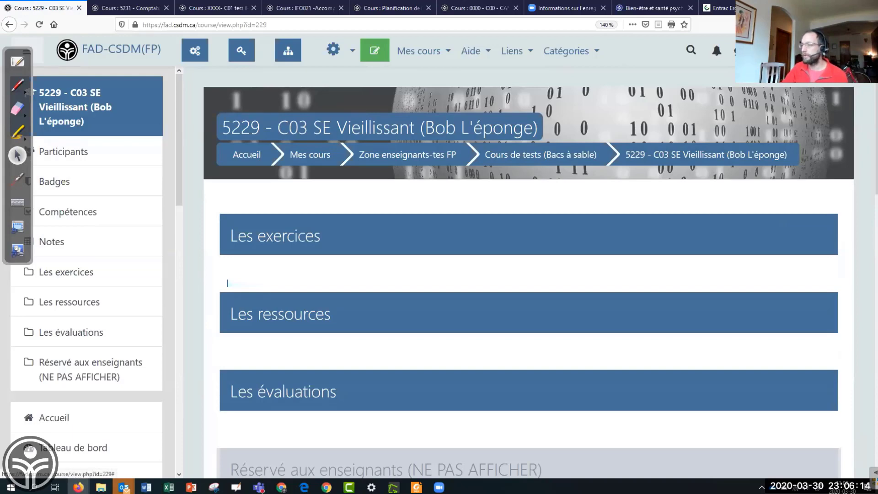
Step: Switch to the Étudiant role and check how the course page and the Les ressources section appear to students
click(737, 50)
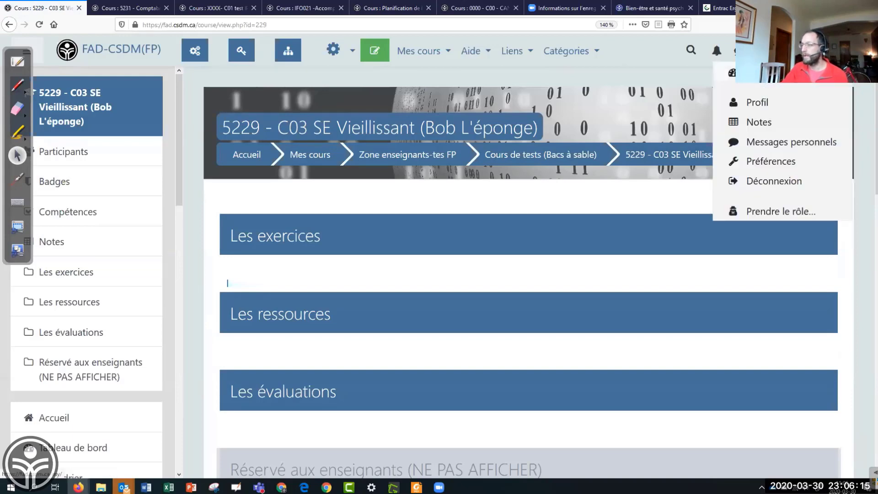
click(769, 213)
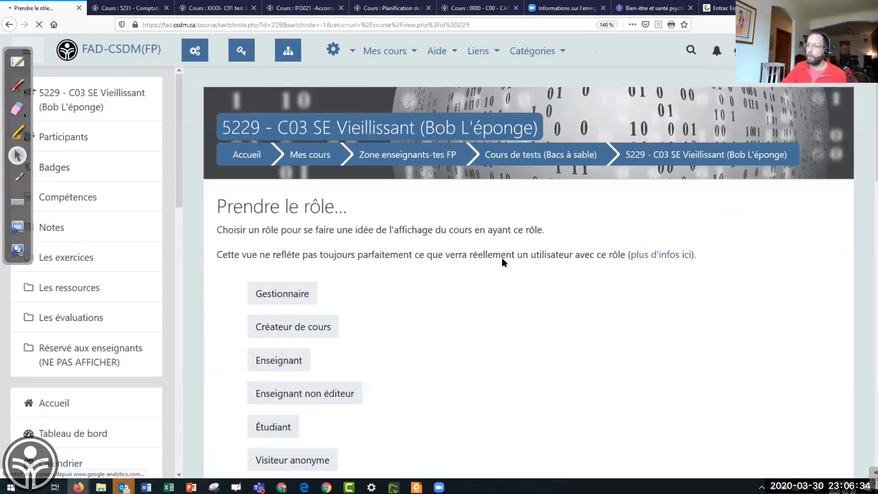
scroll(358, 297, down, 3)
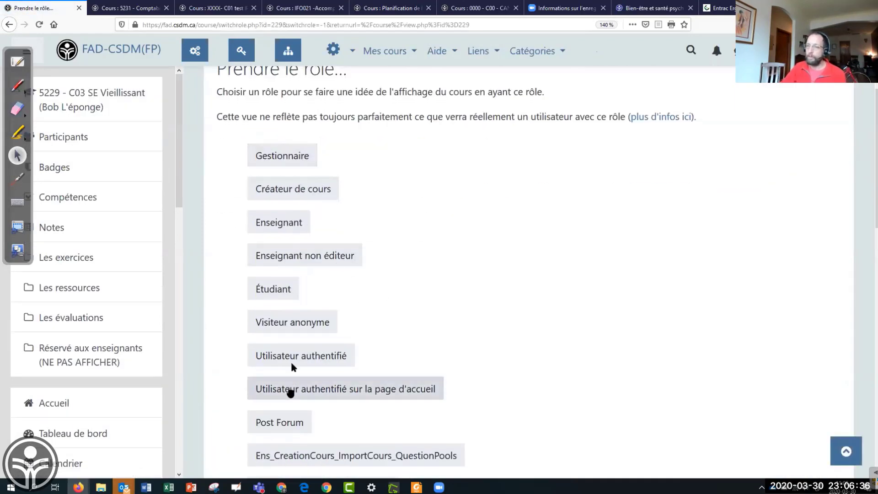
click(271, 293)
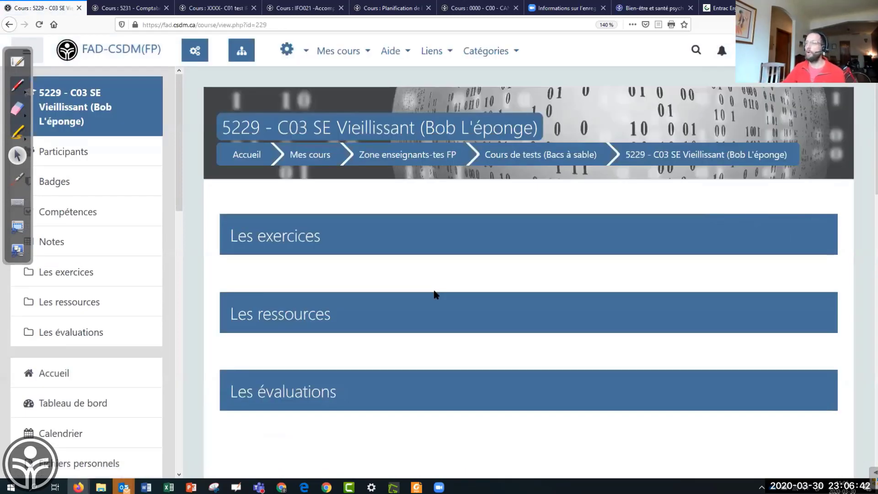
scroll(321, 450, down, 1)
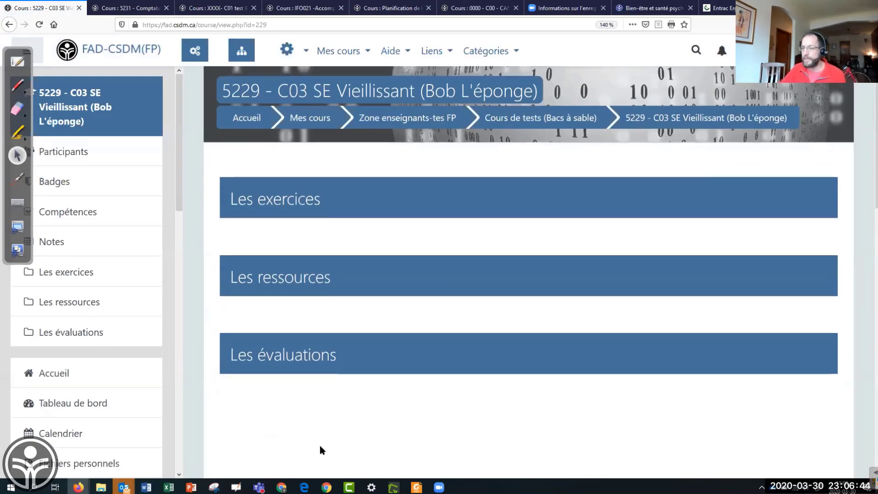
scroll(320, 448, up, 1)
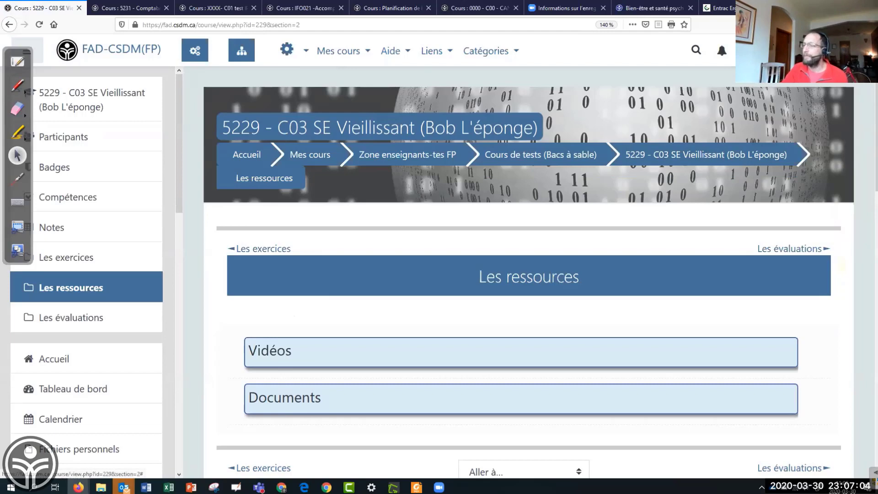
Step: Return to the normal role, then review the Les ressources section and the section list on the course's main page
click(823, 50)
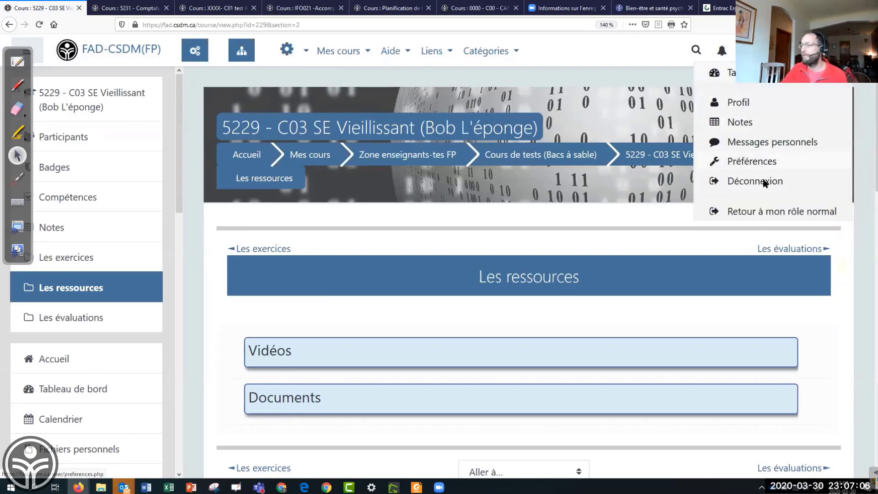
click(752, 212)
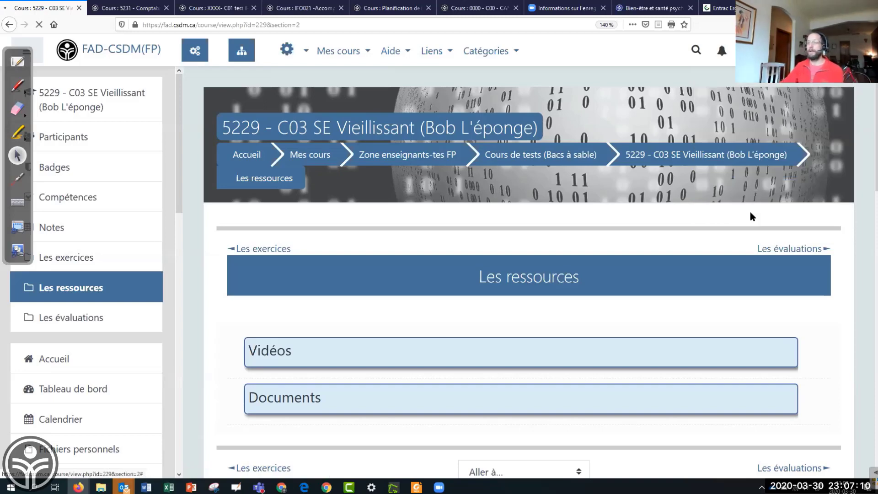
scroll(429, 366, down, 2)
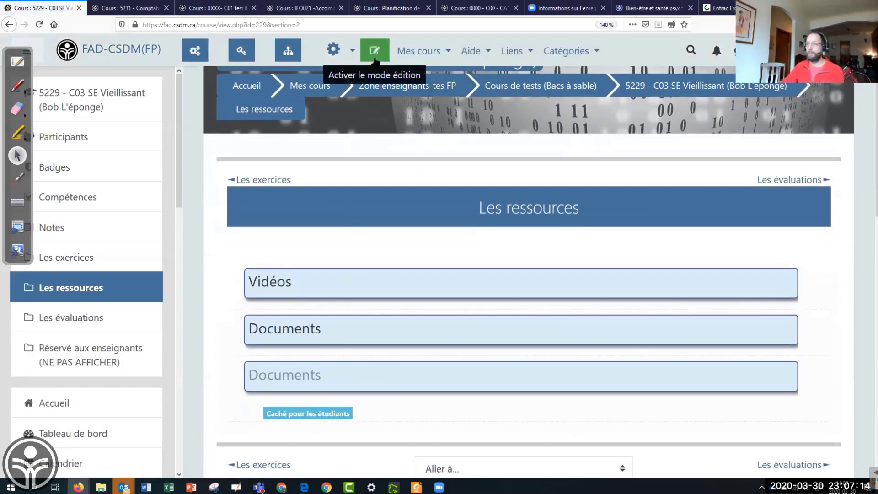
click(78, 98)
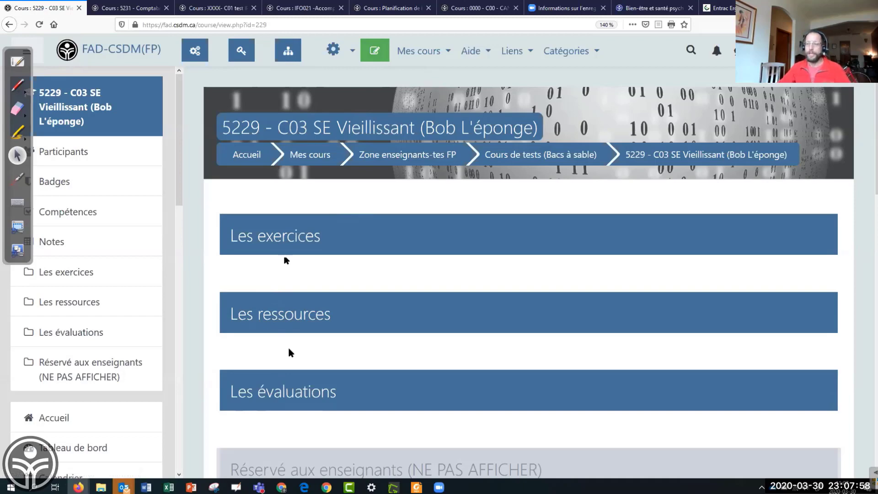
scroll(384, 411, down, 3)
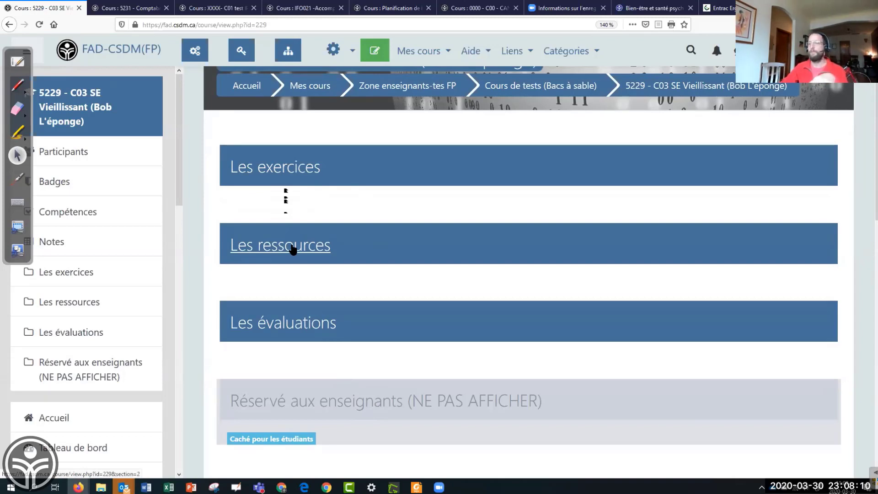
scroll(320, 274, down, 5)
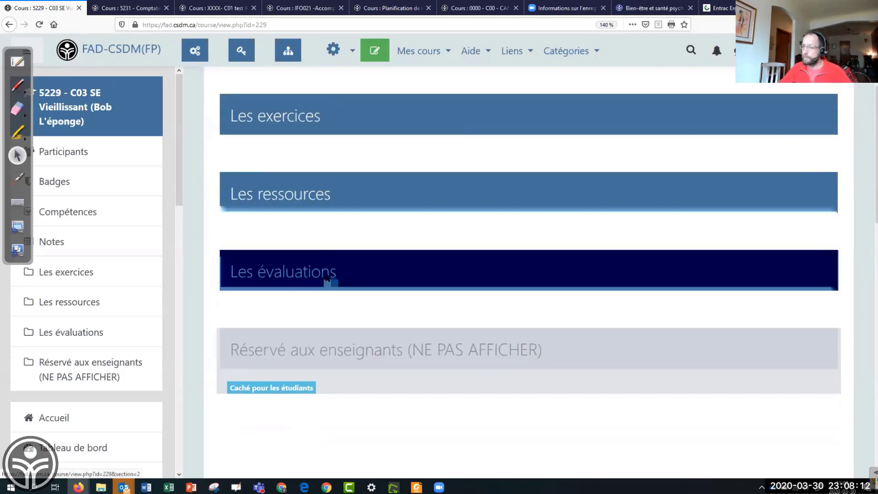
scroll(388, 343, up, 6)
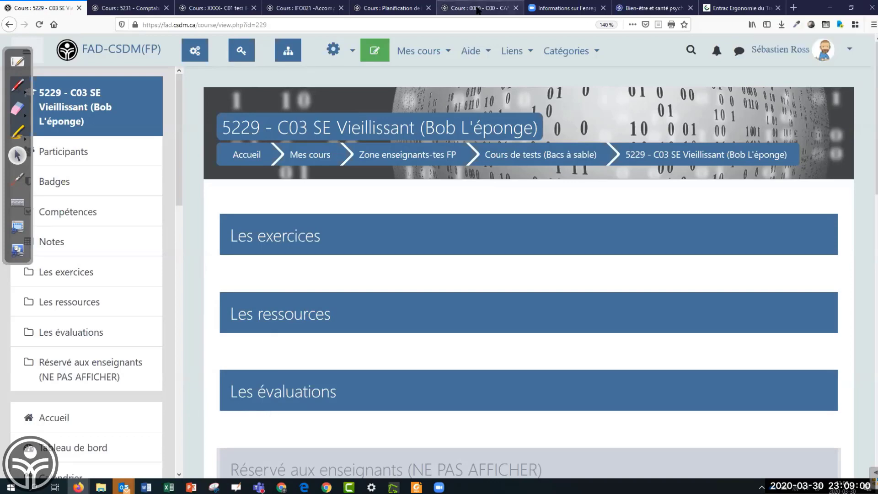
Step: From the site home page, open the Exemple Compétence 5229-14 Gestion de l'accès 1653 course under Développement - SDIP
click(457, 8)
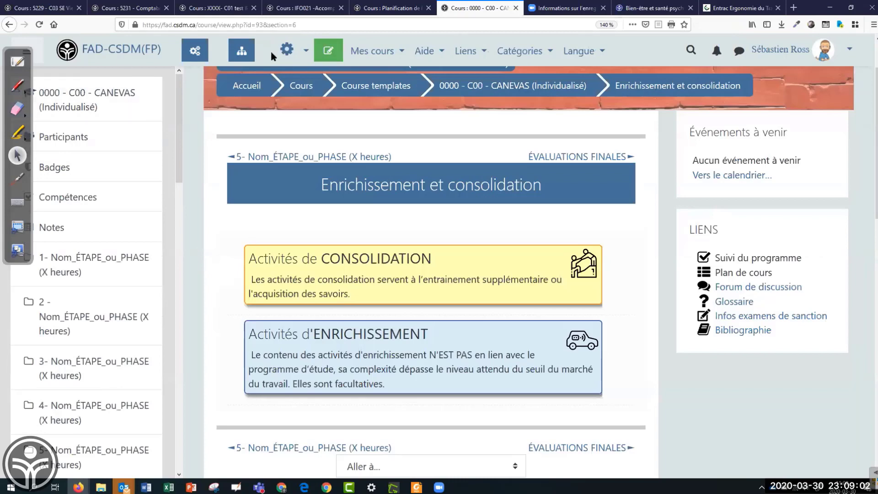
scroll(206, 238, down, 5)
click(92, 49)
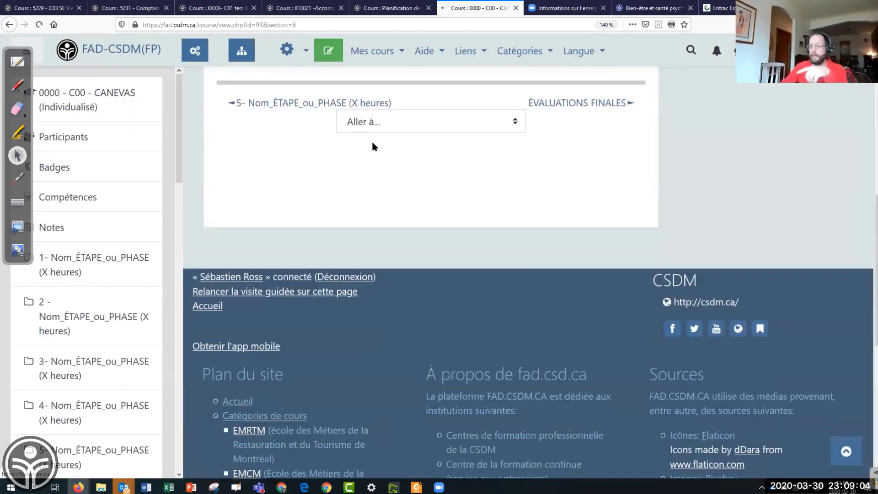
scroll(304, 294, down, 10)
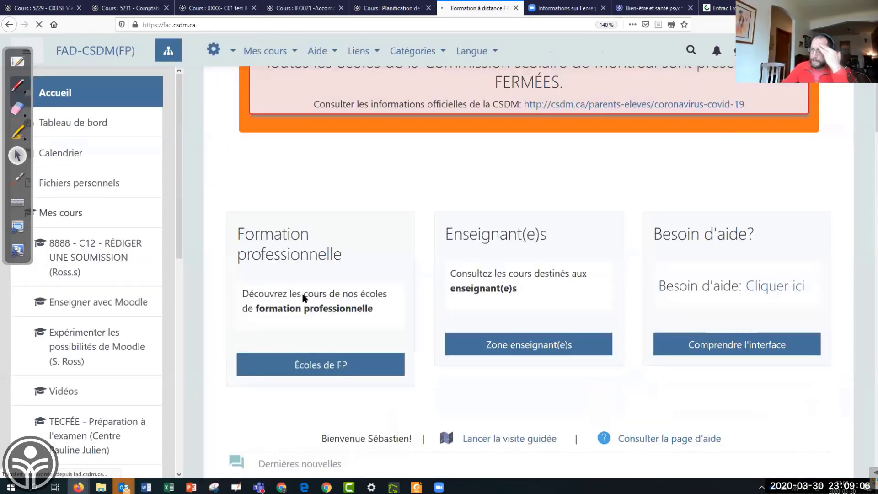
scroll(304, 299, down, 10)
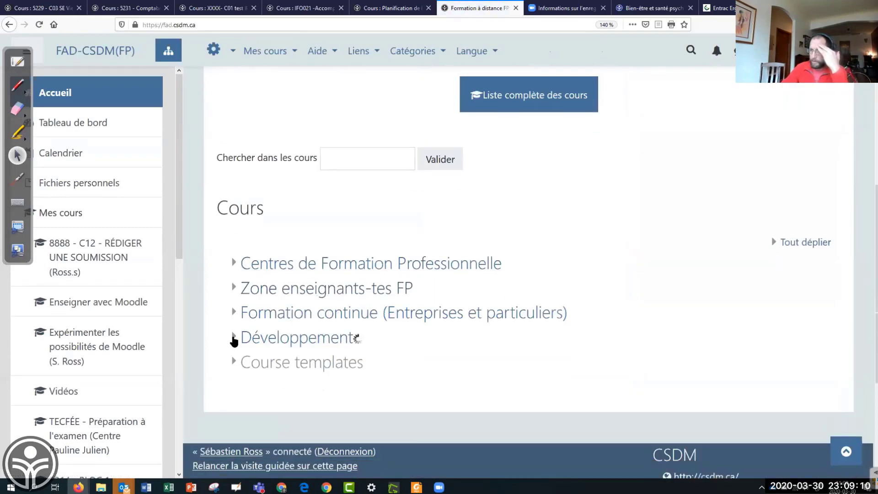
click(232, 338)
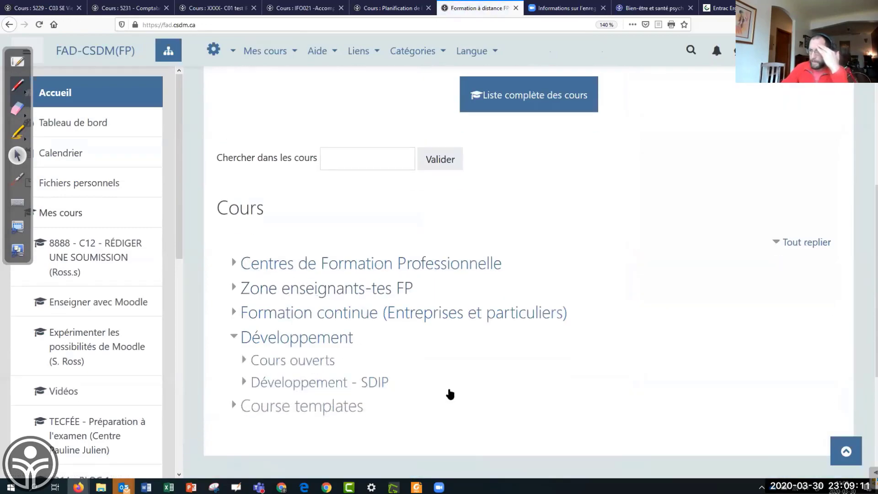
click(243, 383)
scroll(476, 407, down, 4)
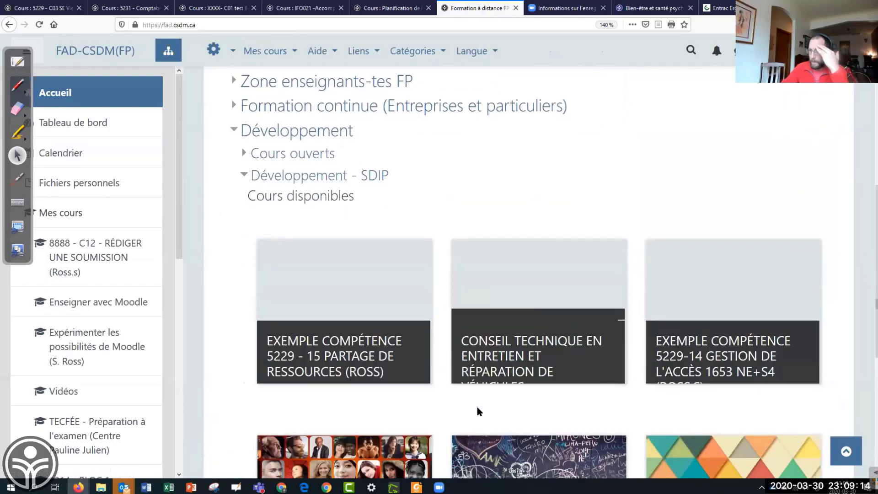
click(812, 306)
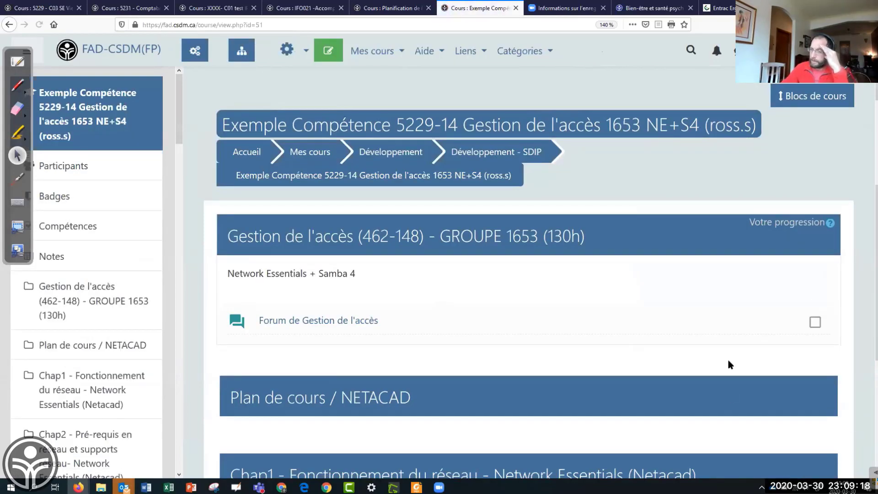
Step: Review the visible and hidden sections on the main page of the Gestion de l'accès example course
scroll(508, 343, down, 15)
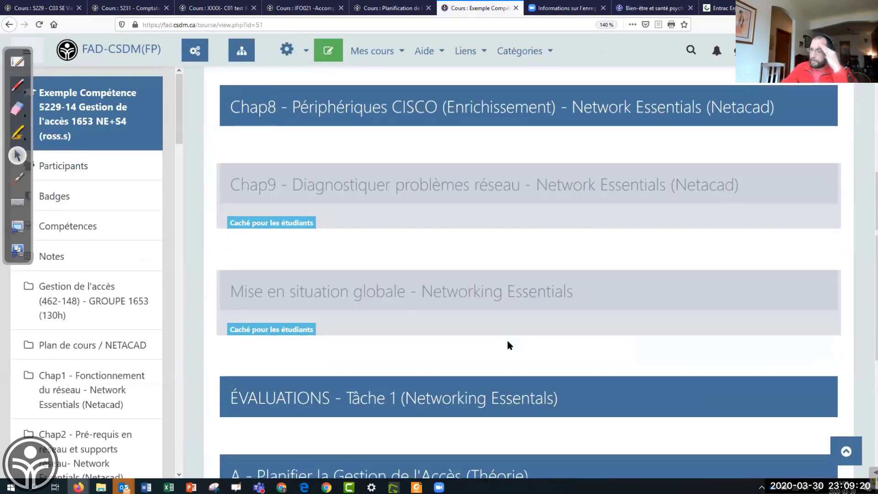
scroll(507, 343, down, 15)
scroll(506, 343, up, 2)
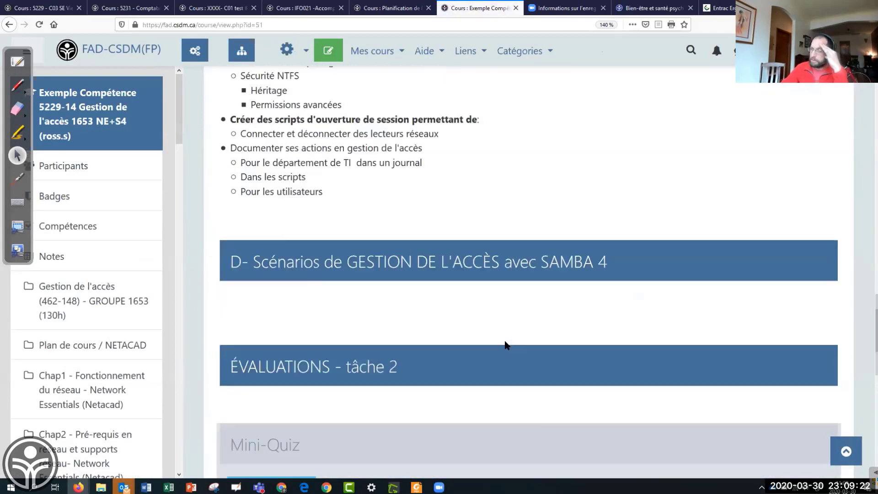
scroll(506, 345, up, 20)
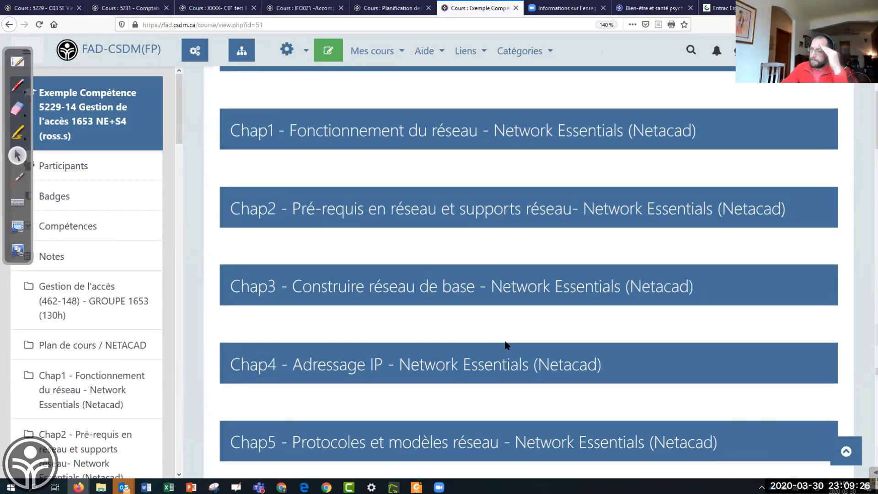
scroll(504, 343, up, 3)
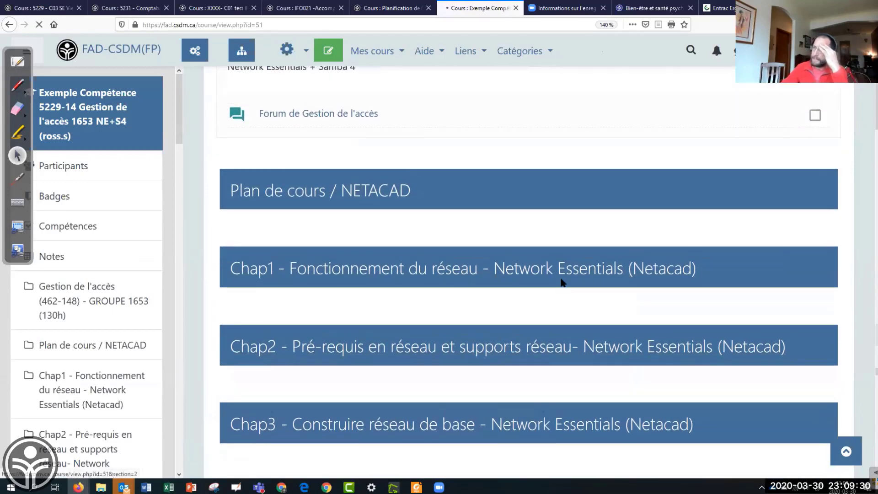
Step: Examine the layout of the Chap1 - Fonctionnement du réseau section, and return to the example course's main page
click(561, 277)
scroll(514, 305, down, 10)
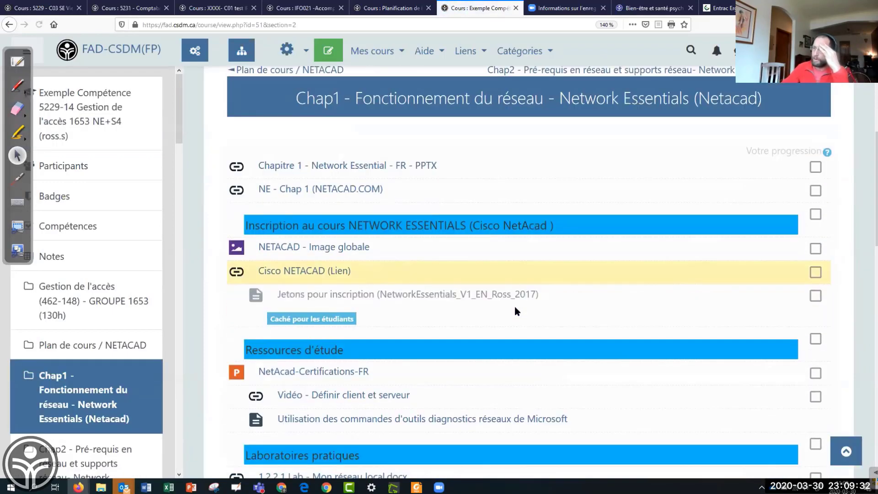
scroll(514, 304, up, 7)
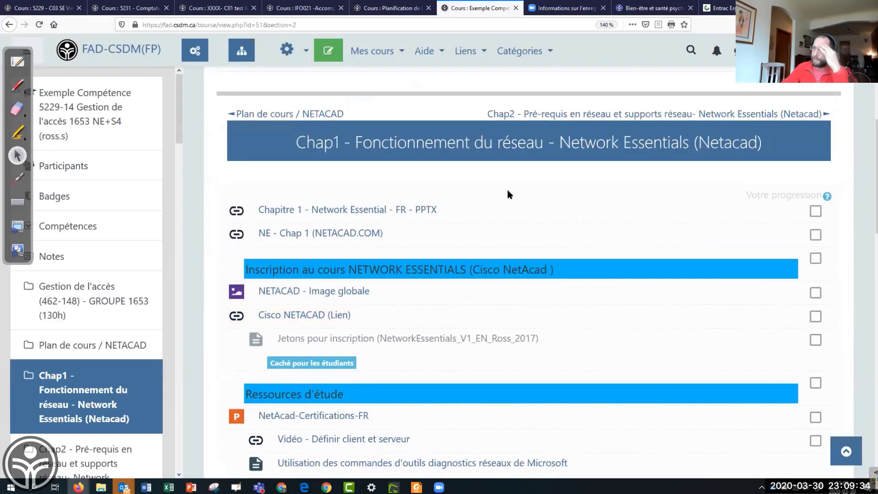
scroll(500, 243, down, 8)
scroll(500, 247, up, 8)
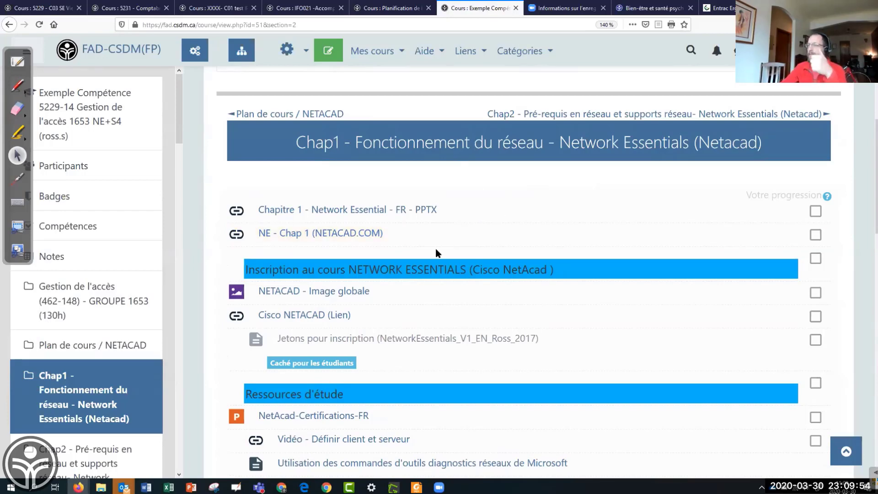
click(107, 109)
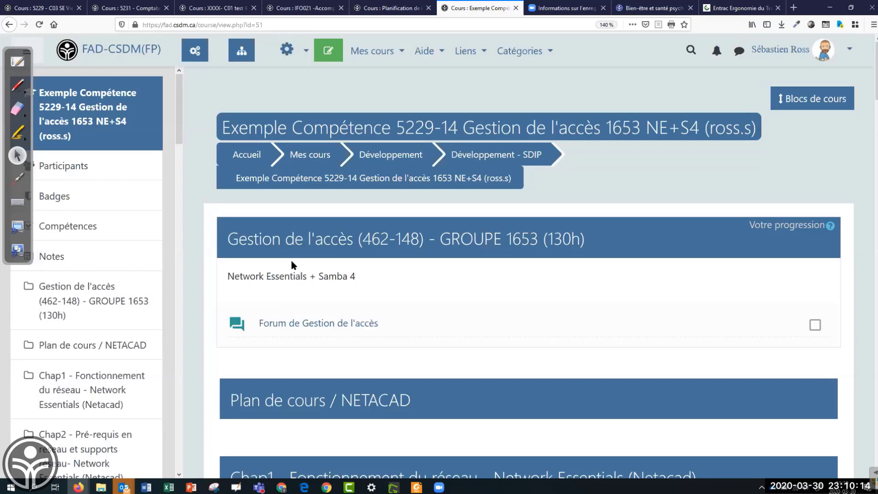
Step: Return to the 5229 - C03 course, and switch to the open 5231 - Comptabilité - Enseignants course
key(ctrl+1)
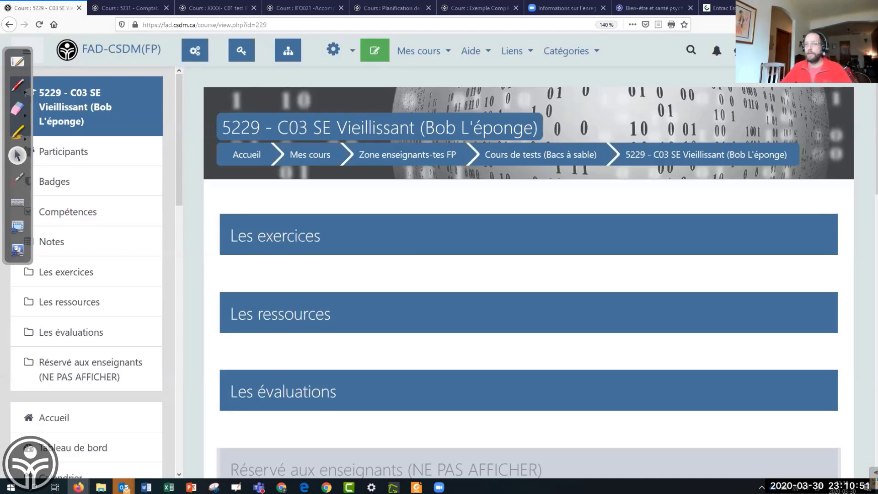
click(134, 12)
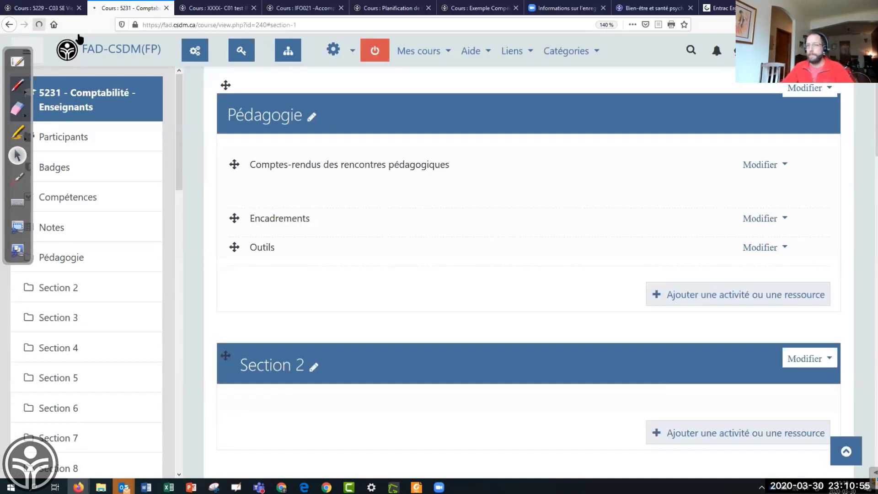